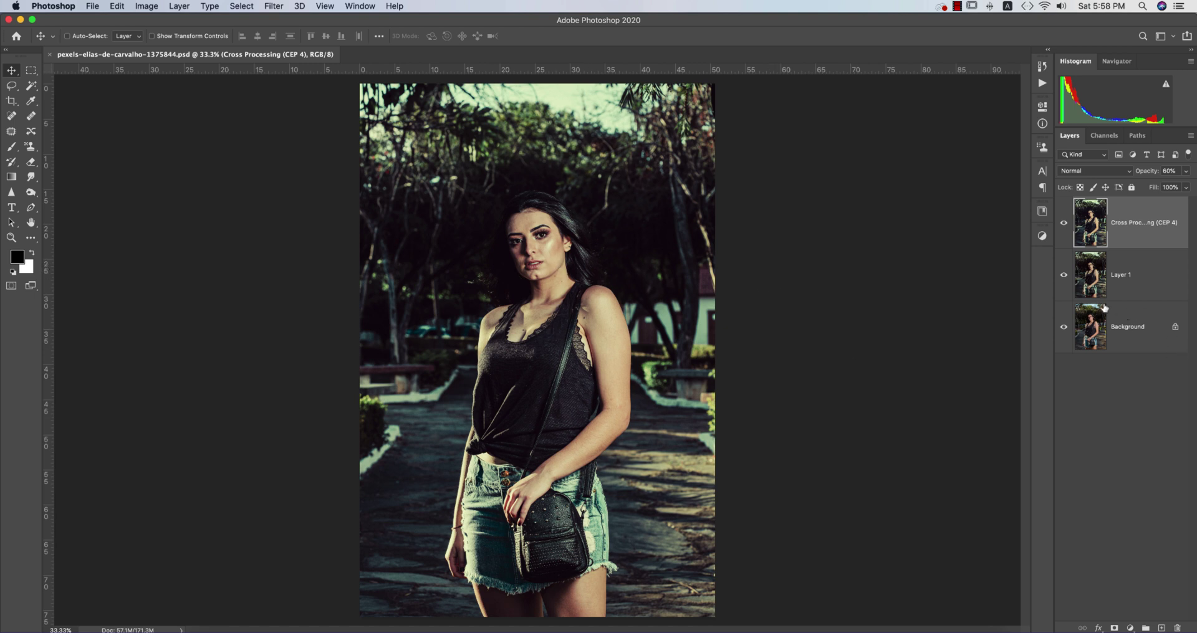
Hide and then reshow the cross-processing layers to compare them with the original portrait.
left_click(1064, 328, "alt")
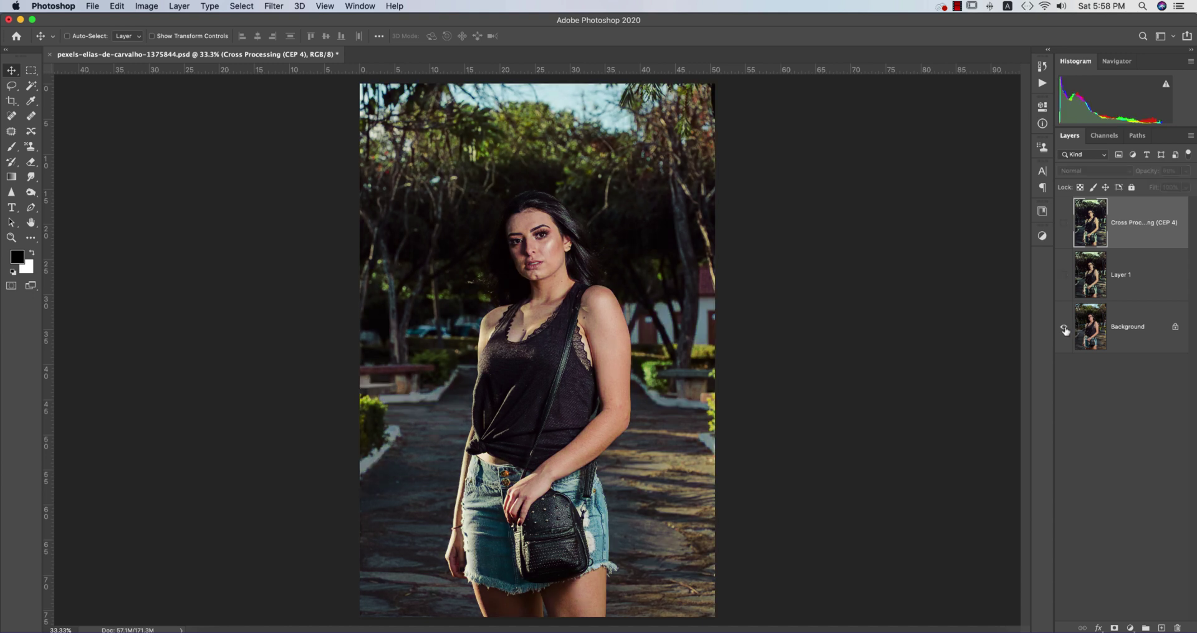
left_click(1064, 329, "alt")
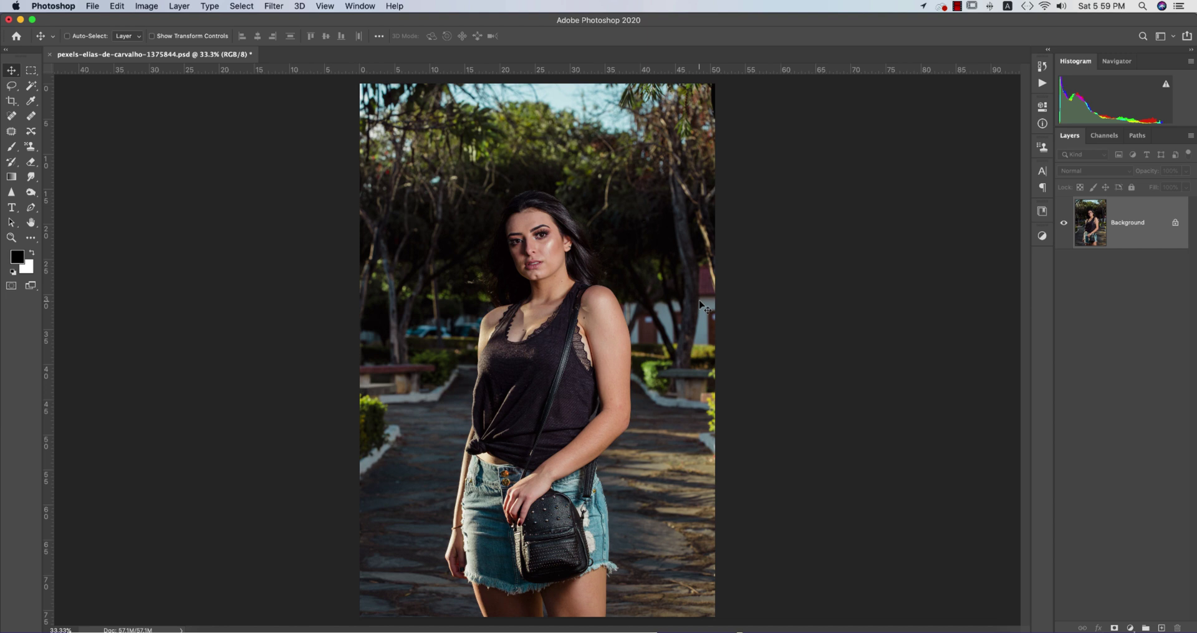
Duplicate the Background layer and open the Camera Raw Filter on the copy.
key("super+j")
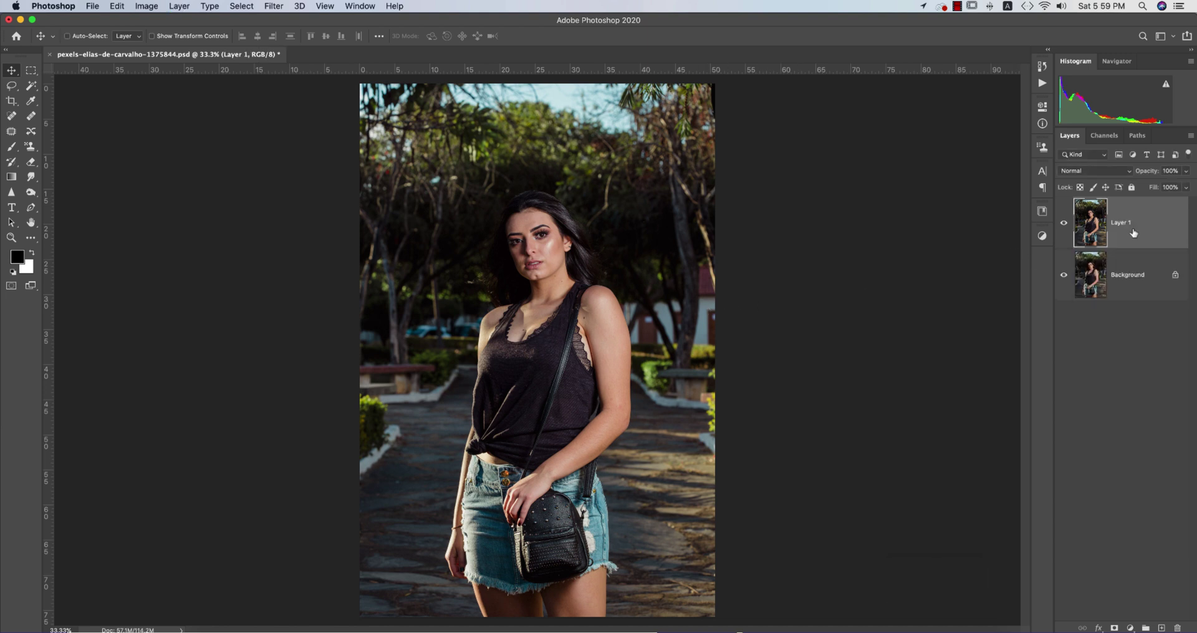
left_click(274, 6)
left_click(290, 85)
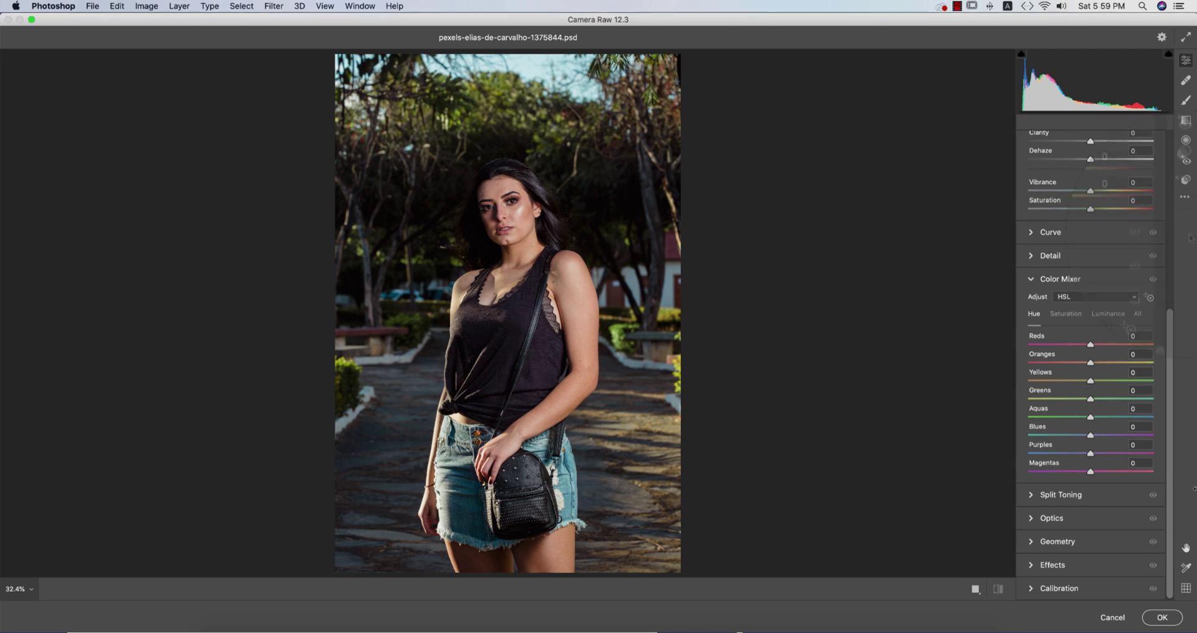
Load the Cinematic Tone.xmp preset from Apps And Work > 12-8-202.
left_click(1185, 197)
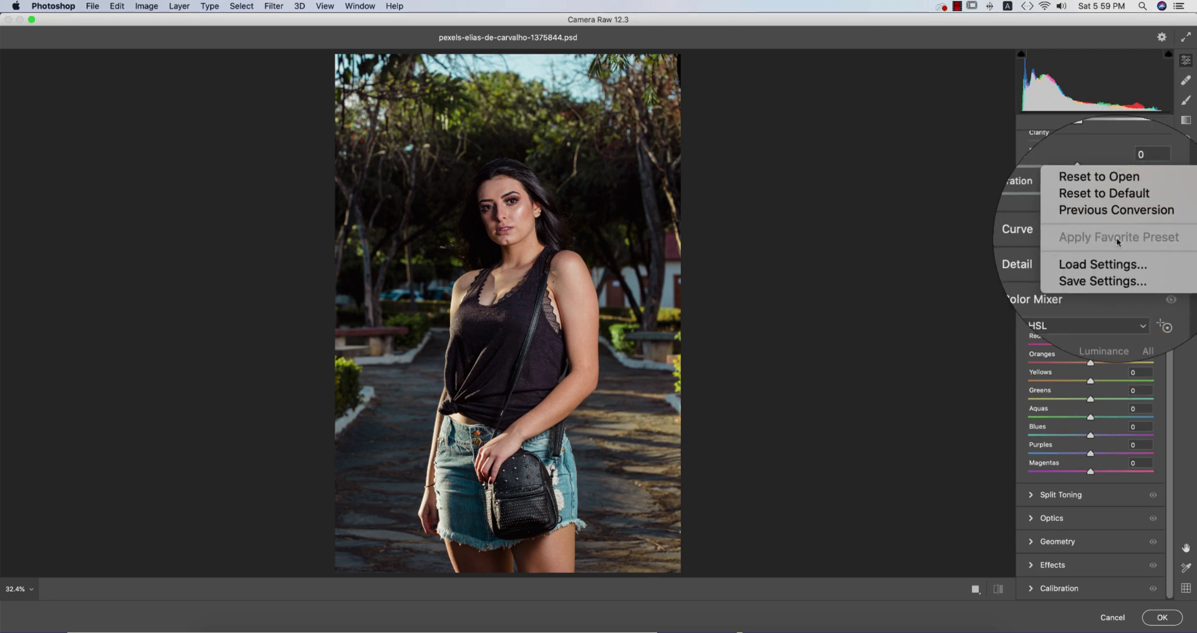
left_click(941, 253)
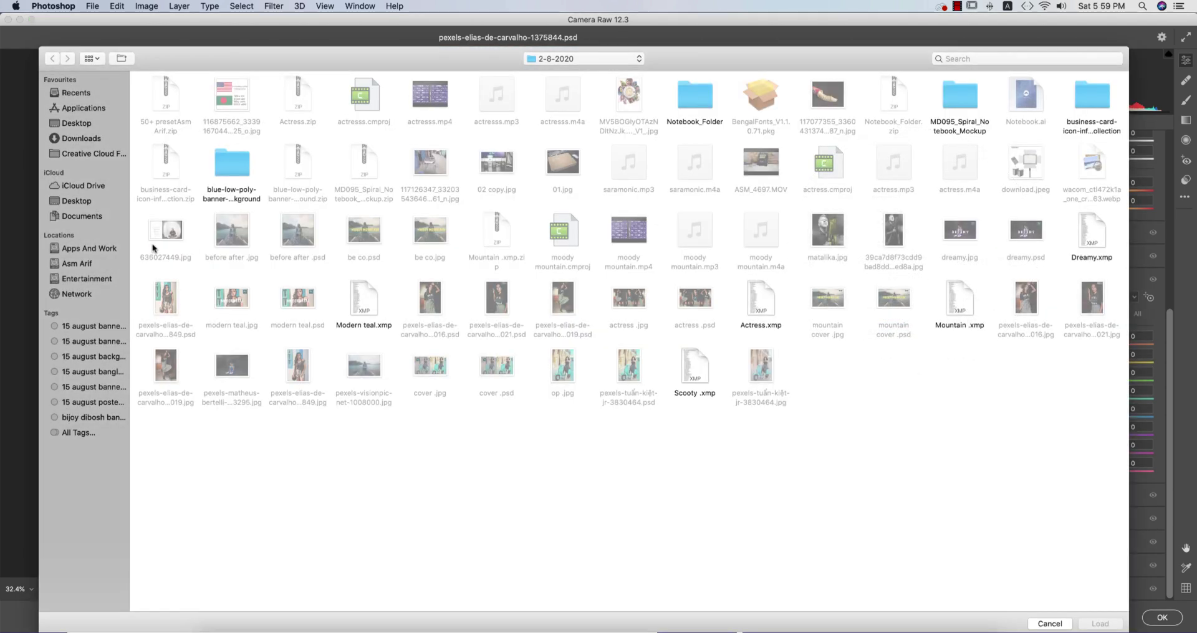
left_click(92, 249)
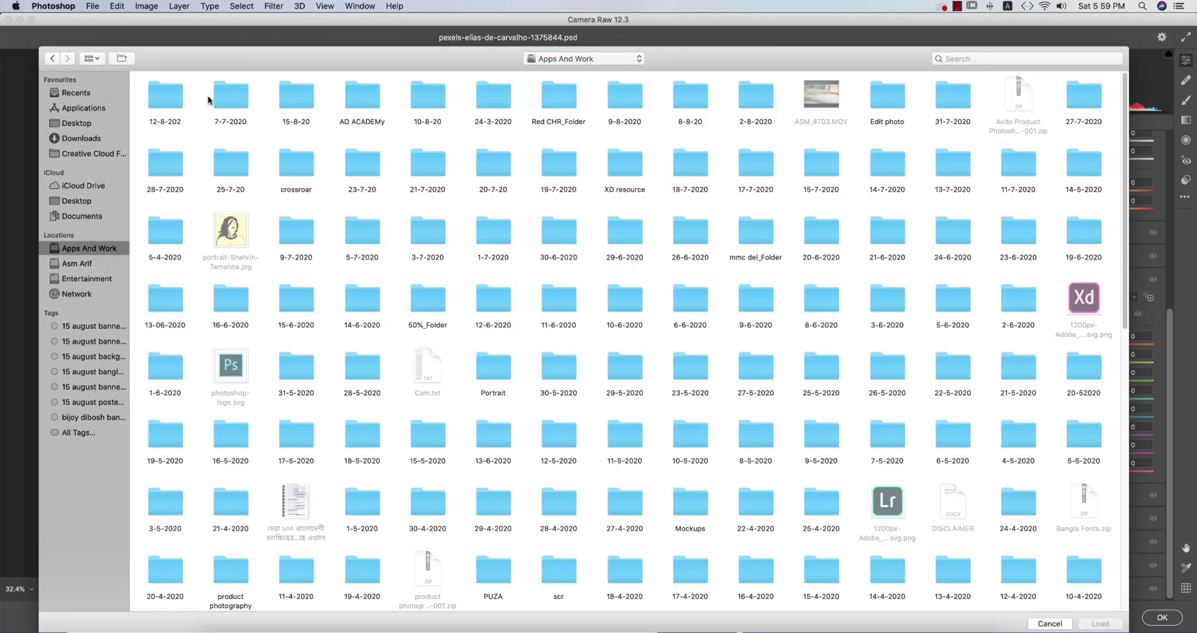
double_click(164, 95)
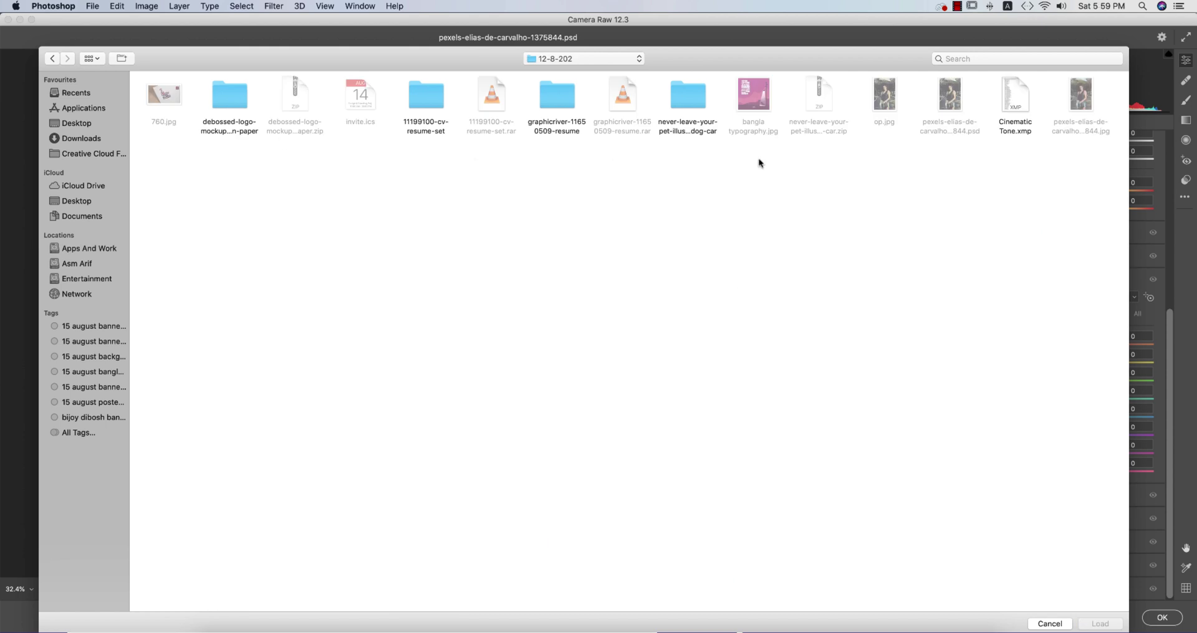
left_click(1020, 103)
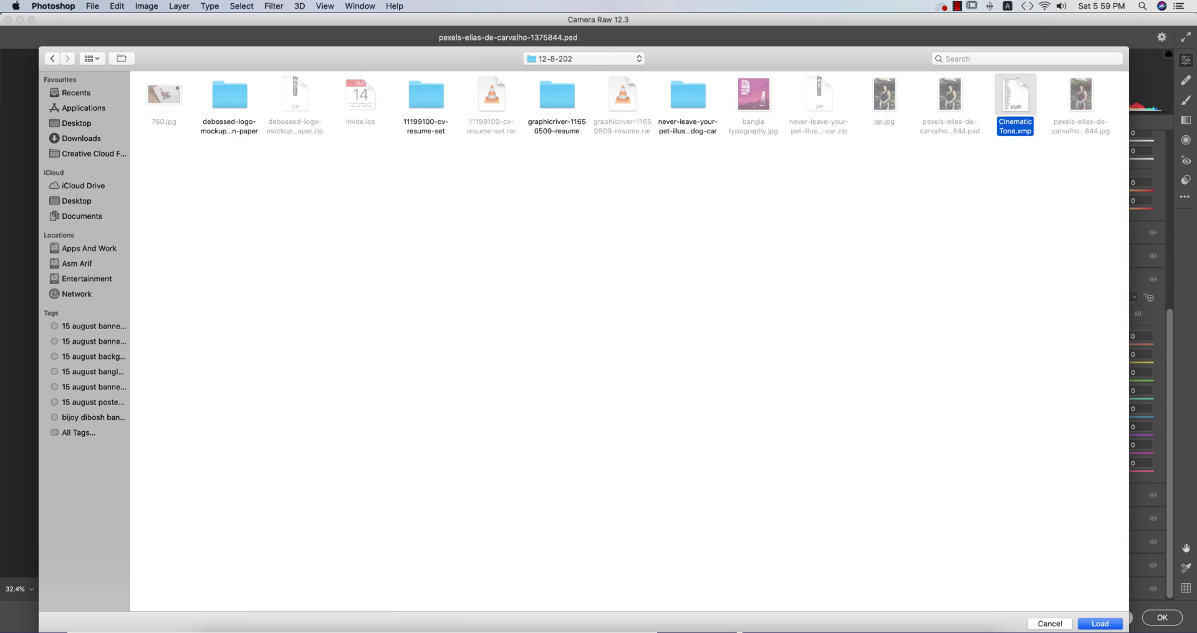
left_click(1100, 624)
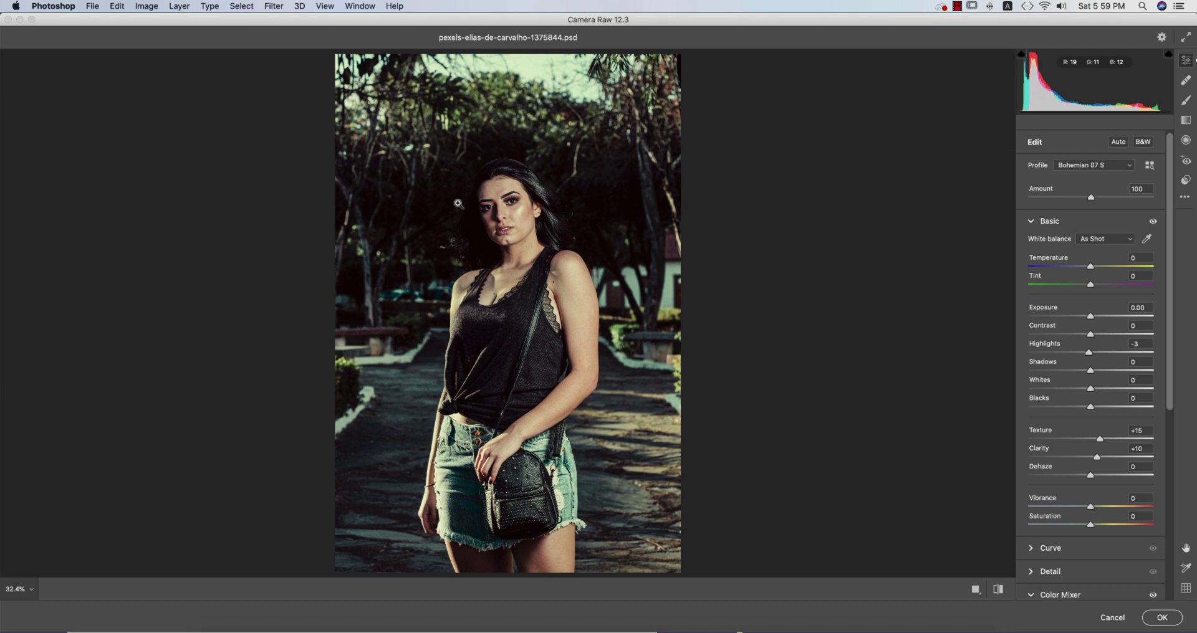
left_click(994, 589)
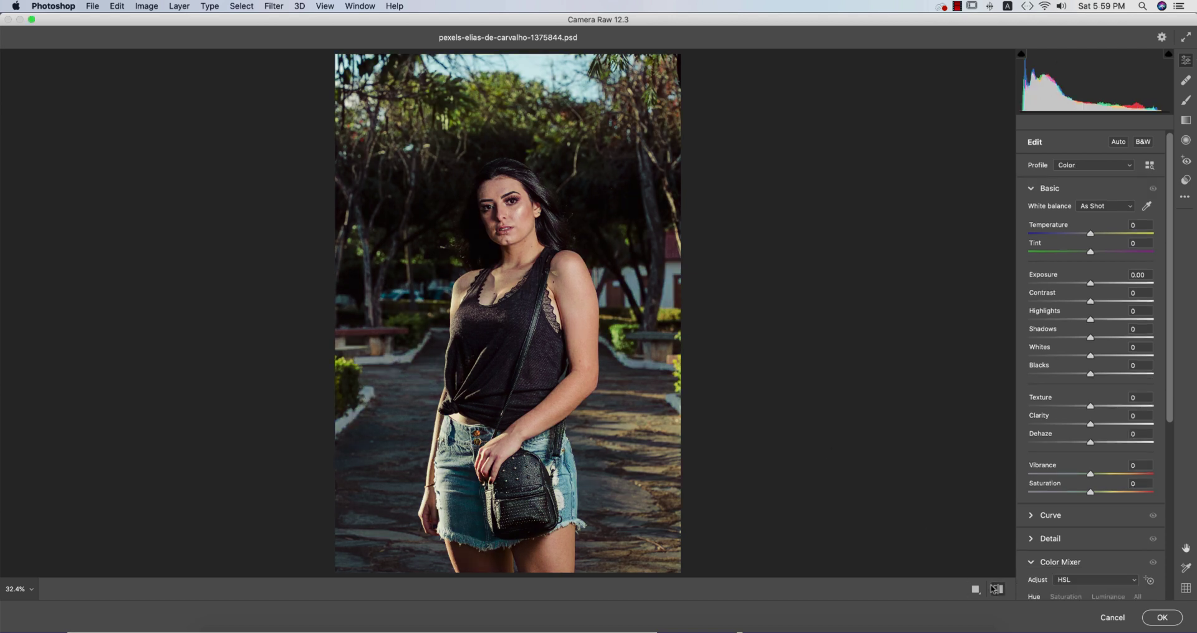
left_click(995, 589)
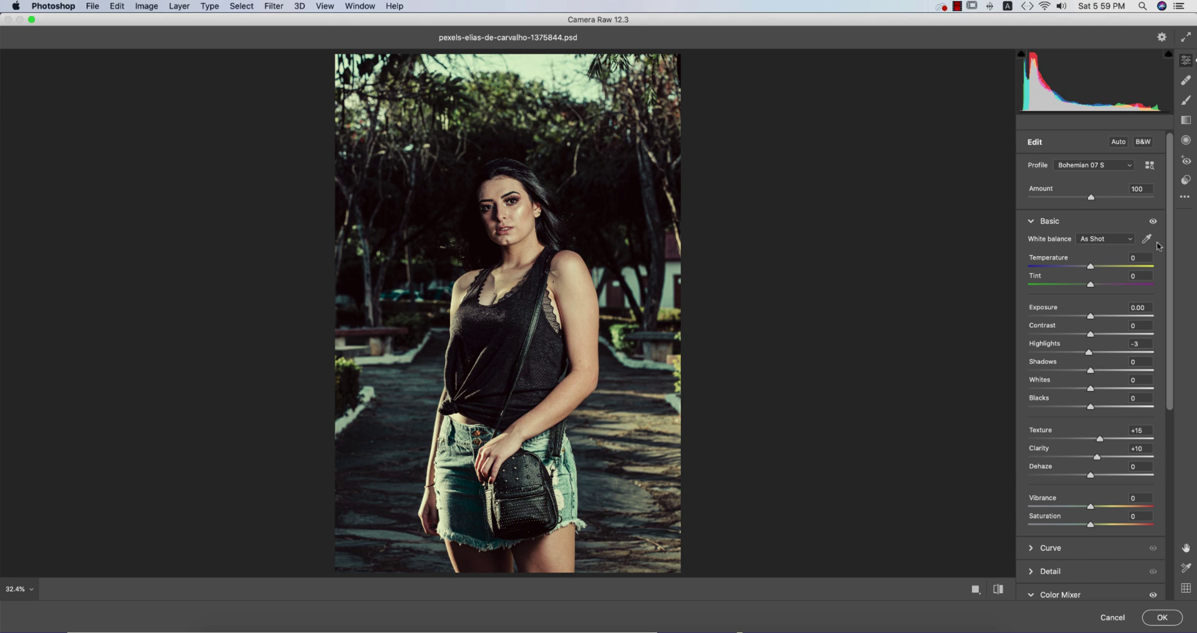
scroll(1170, 378, "down", 5)
scroll(1170, 379, "up", 5)
scroll(1144, 355, "down", 3)
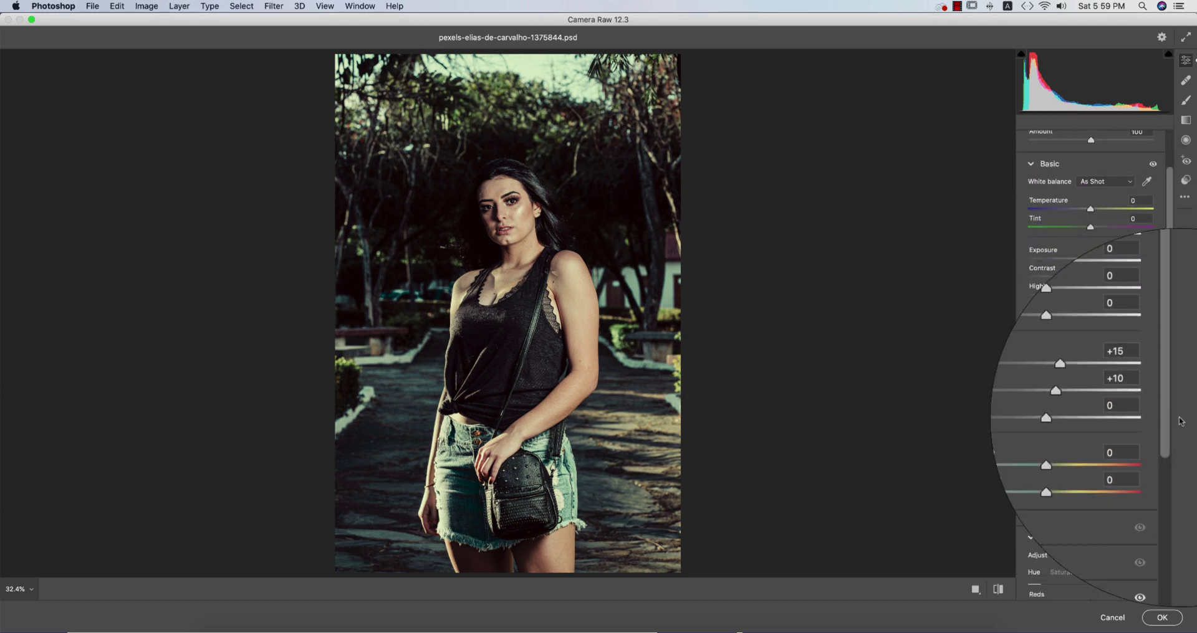
left_click(1145, 356)
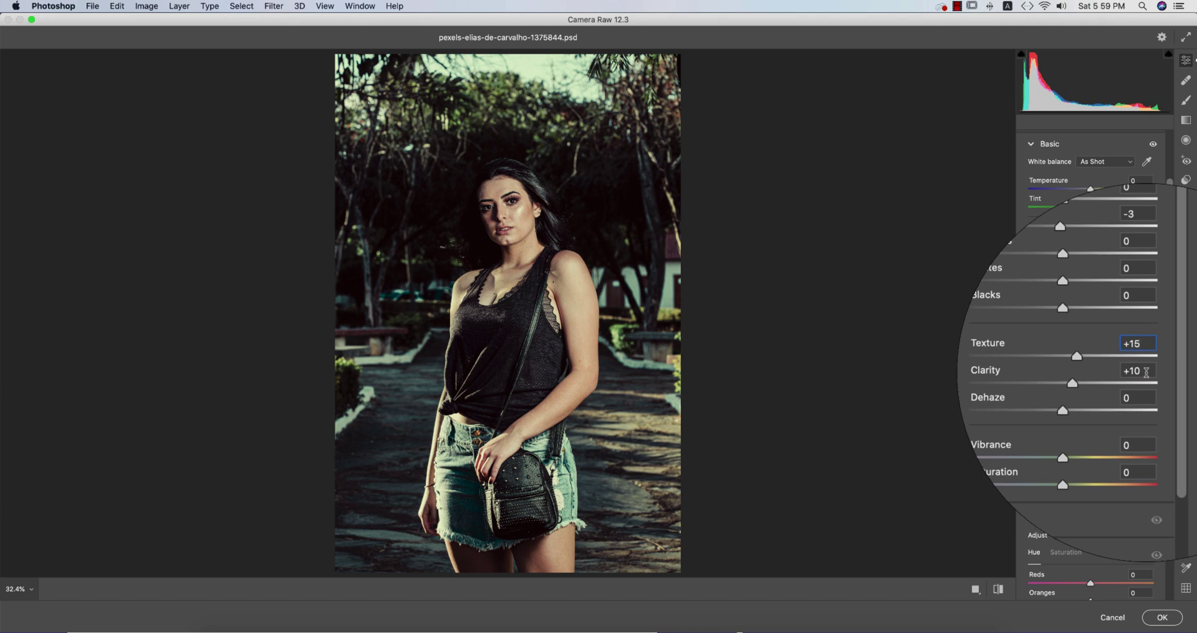
left_click(1132, 267)
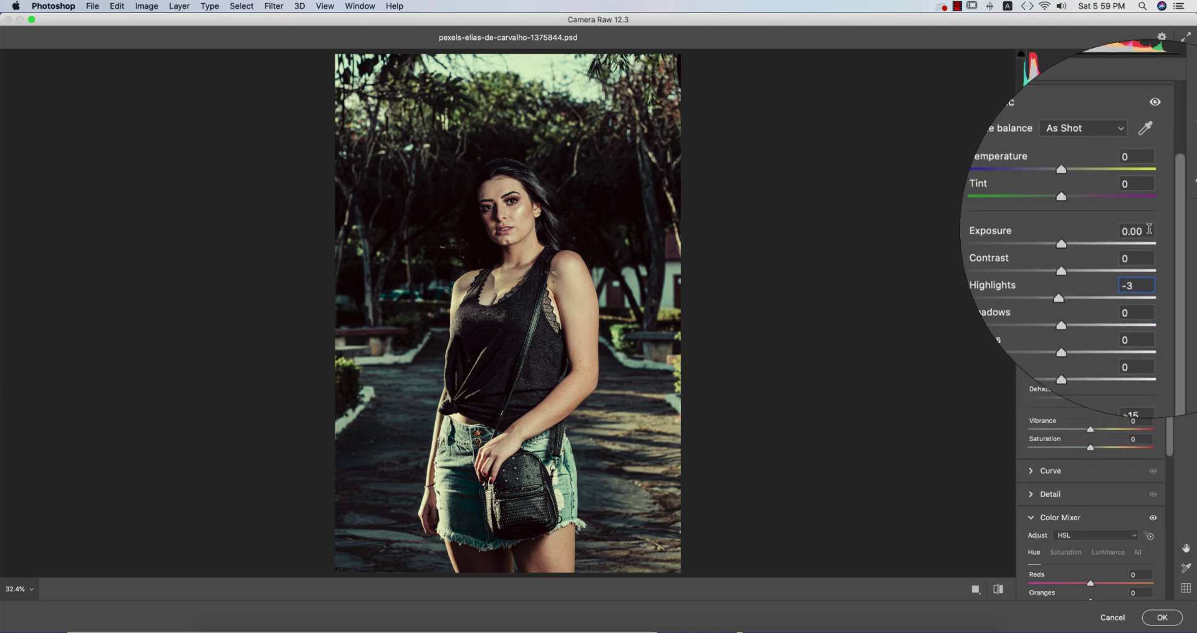
scroll(1160, 268, "up", 2)
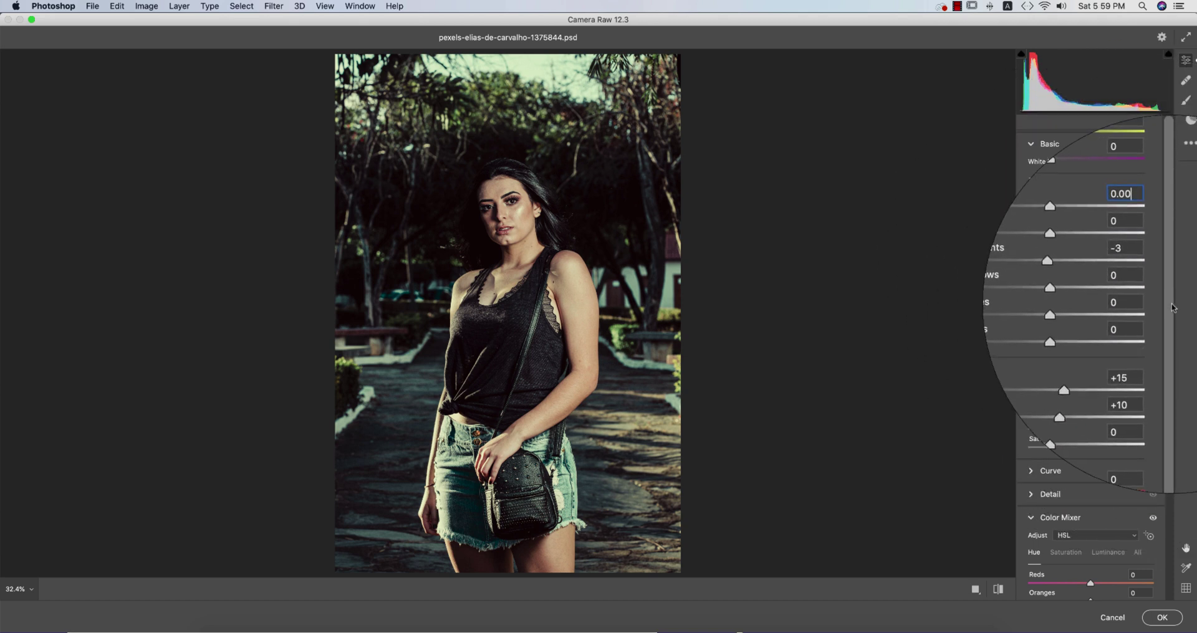
scroll(1141, 336, "up", 1)
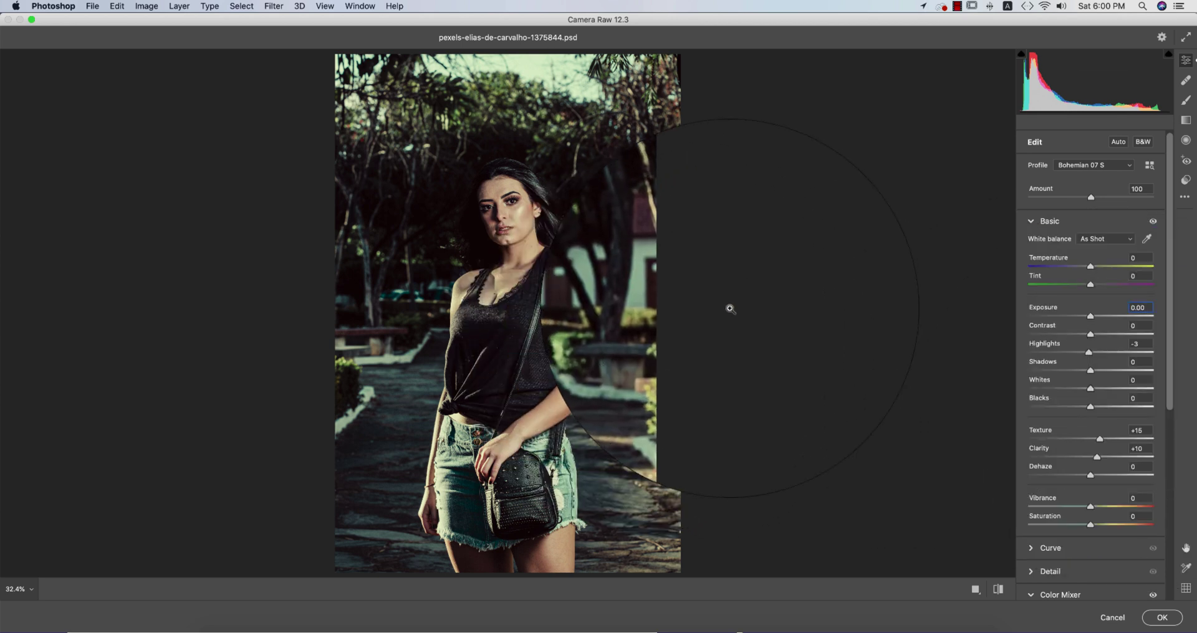
scroll(1084, 316, "down", 10)
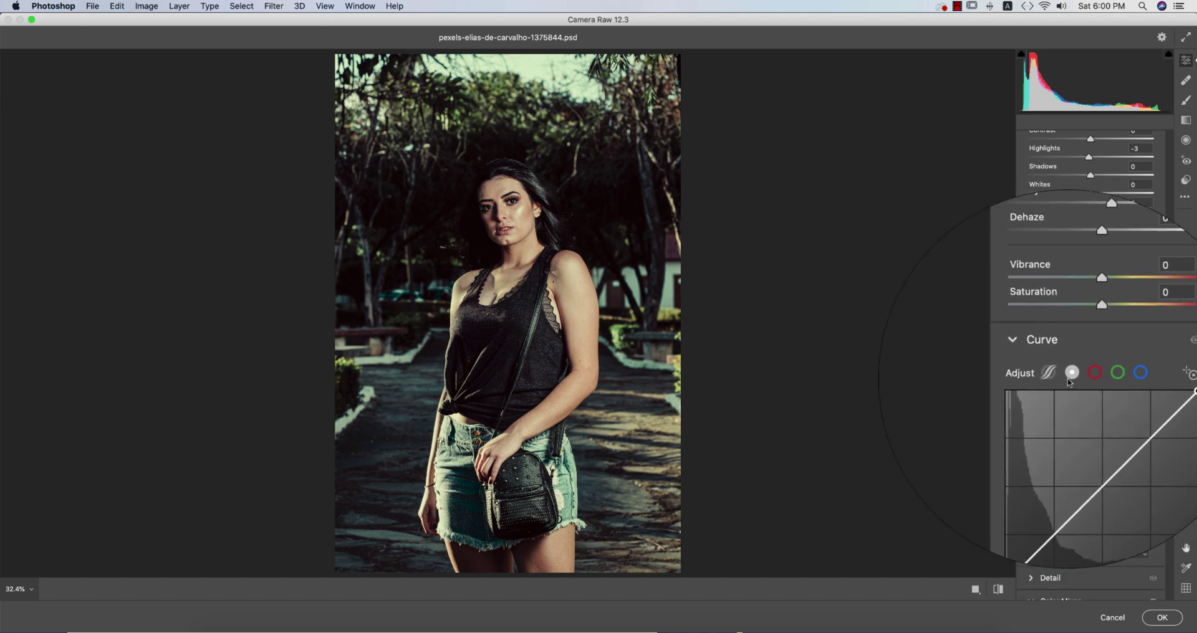
Check the red channel of the point tone curve, then collapse the Tone Curve panel.
left_click(1070, 375)
left_click(1092, 374)
left_click(1030, 353)
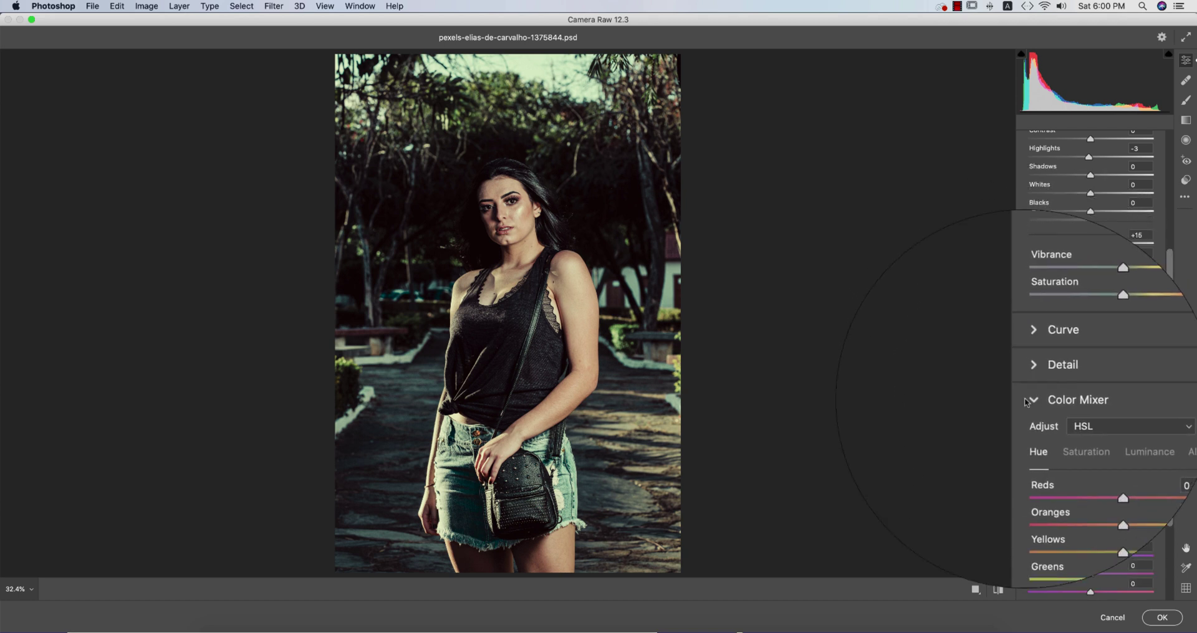
scroll(1160, 374, "down", 1)
scroll(1172, 383, "down", 5)
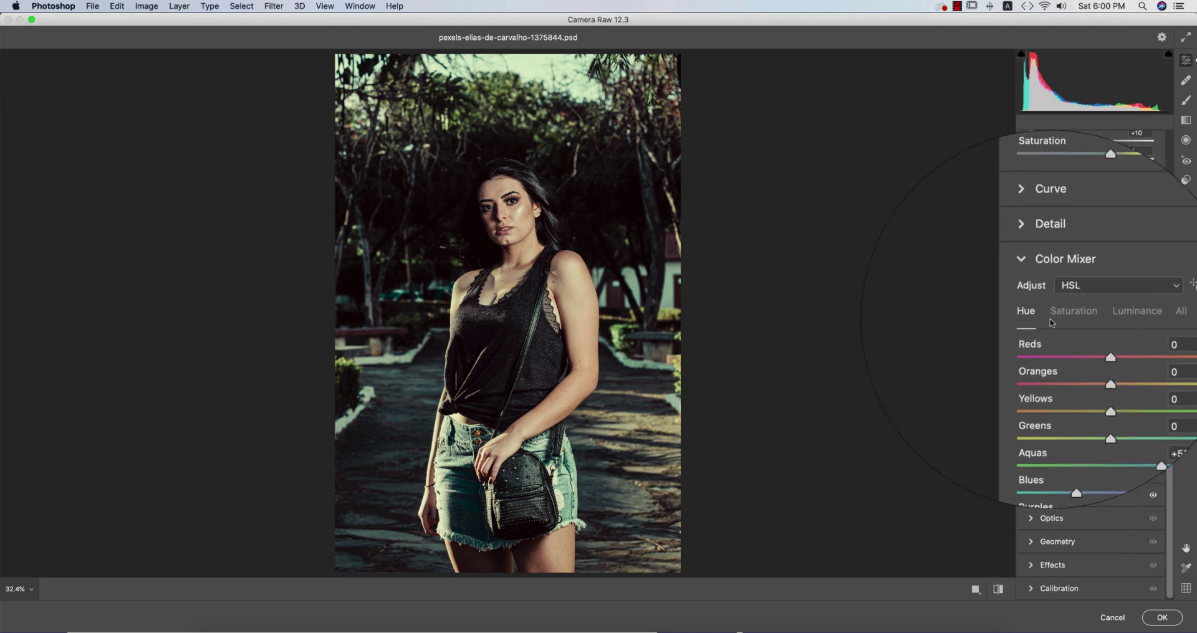
Set Aquas saturation to +61 in the Color Mixer, keeping Aquas hue +55.
left_click(1053, 313)
left_click(1092, 318)
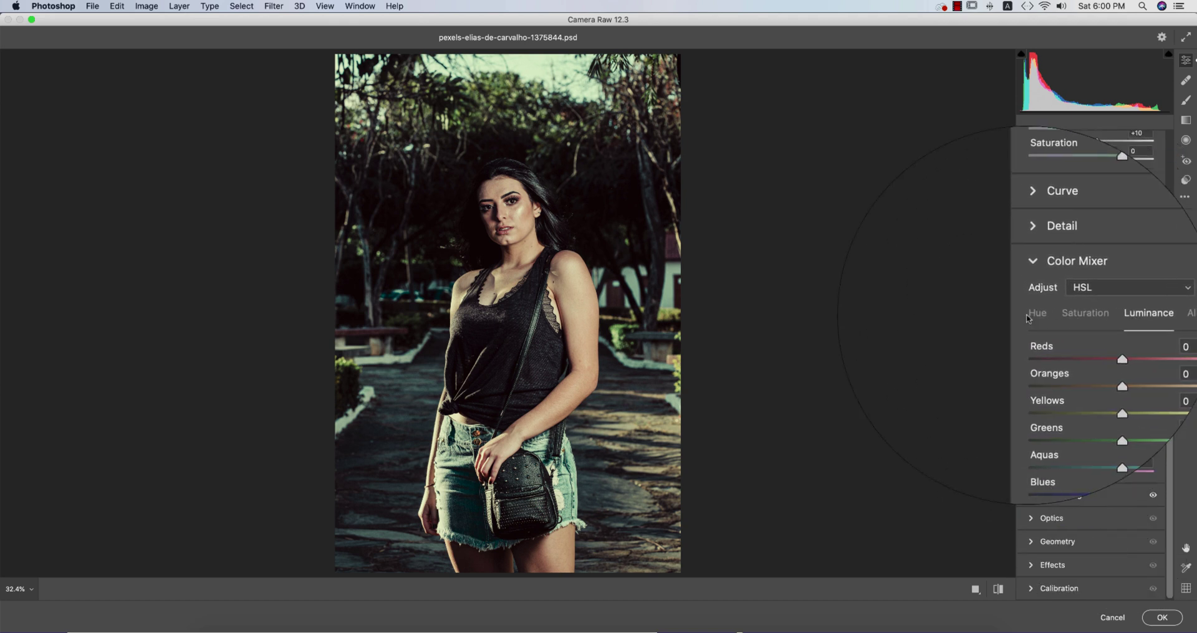
left_click(1005, 313)
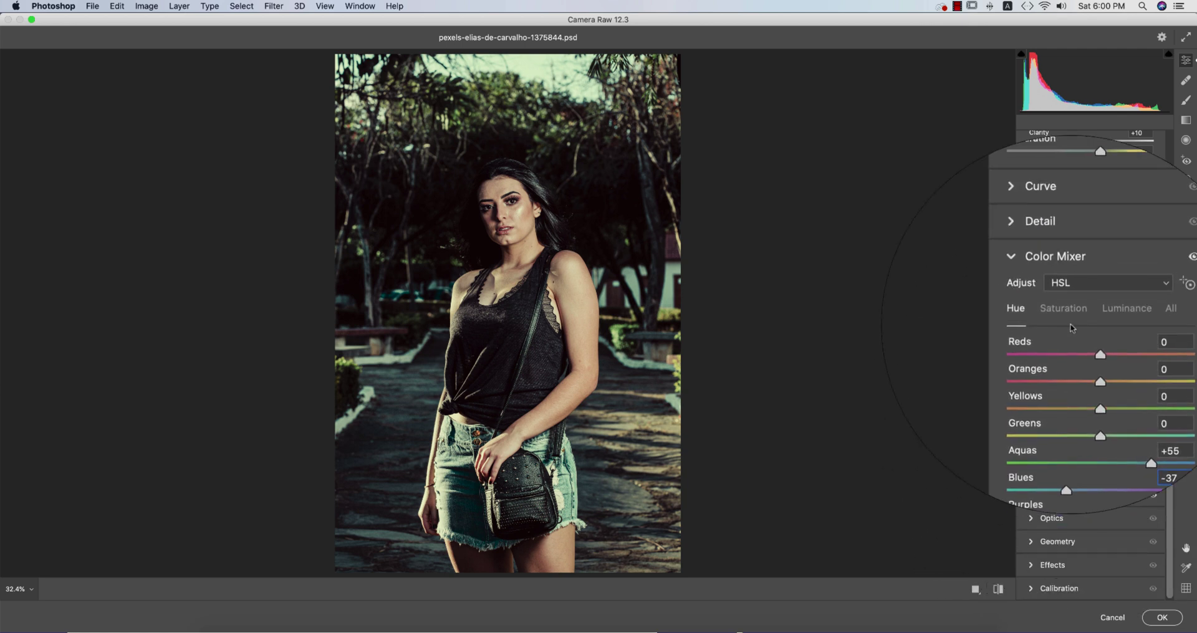
left_click(1069, 318)
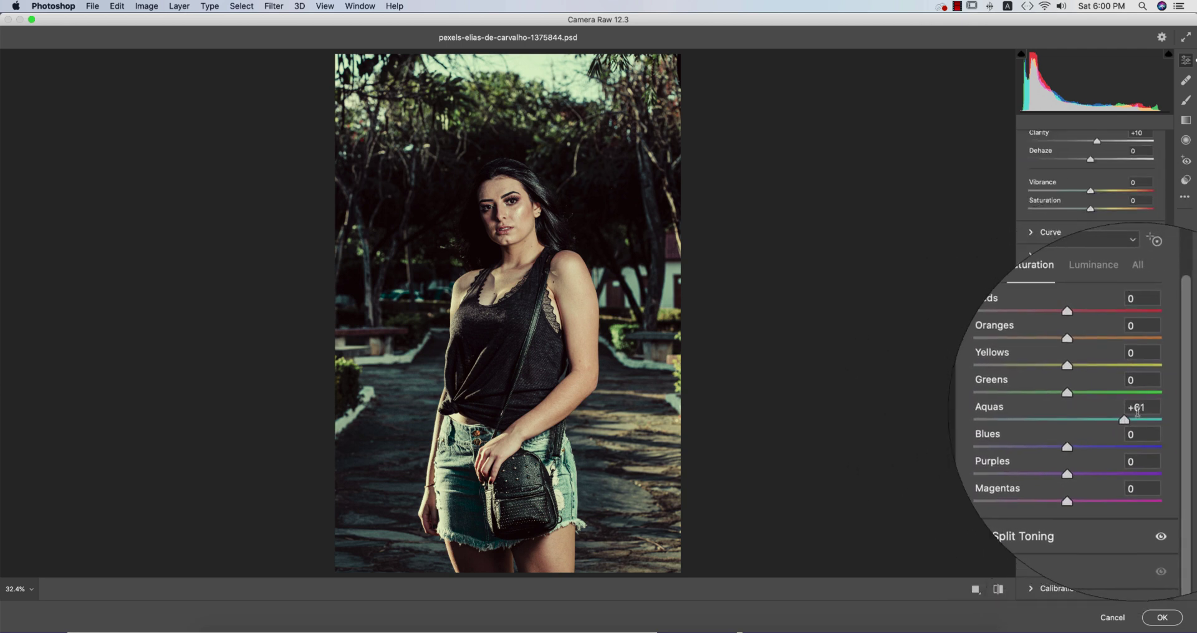
left_click(1139, 411)
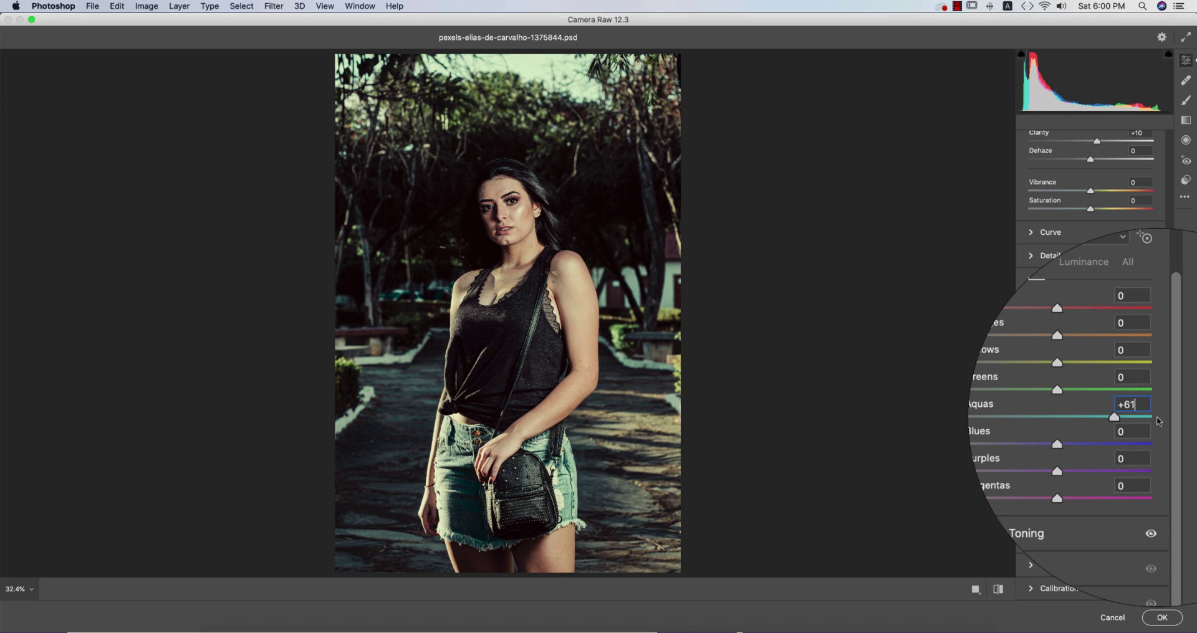
left_click(1104, 318)
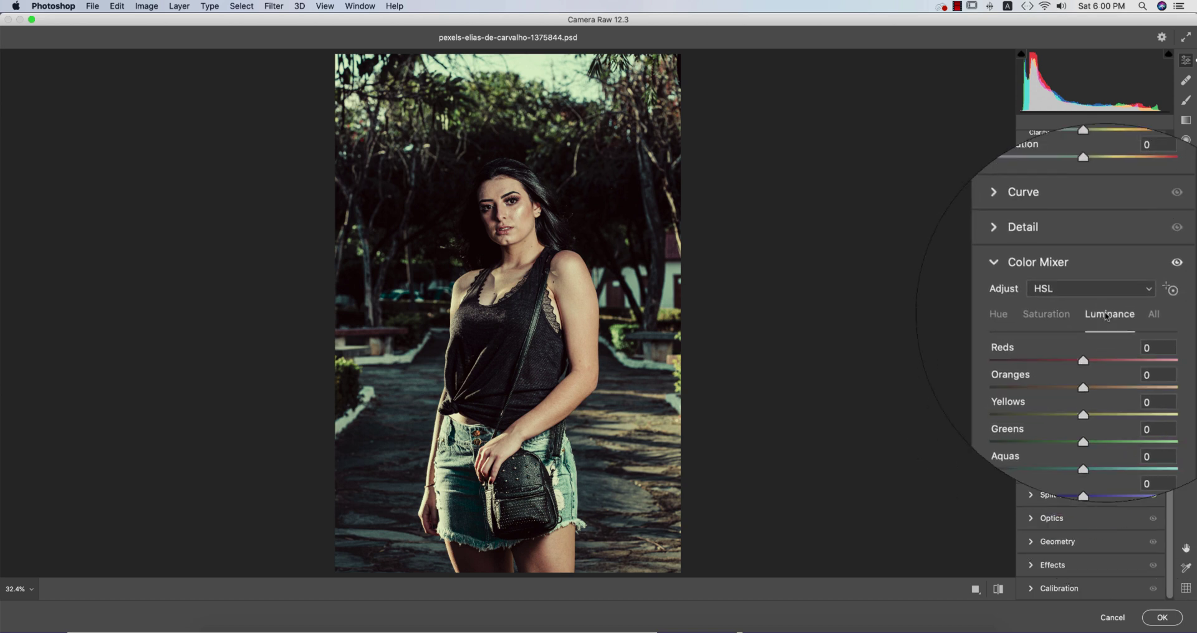
left_click(1041, 312)
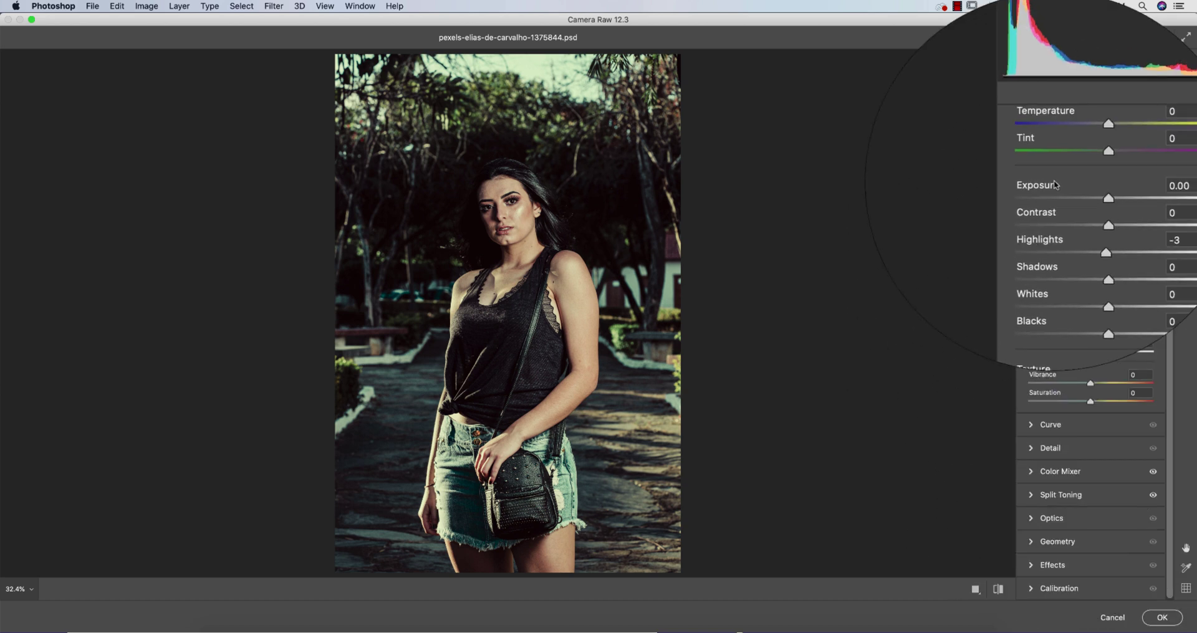
Collapse the Basic panel and glance at the Calibration settings.
scroll(1052, 173, "up", 5)
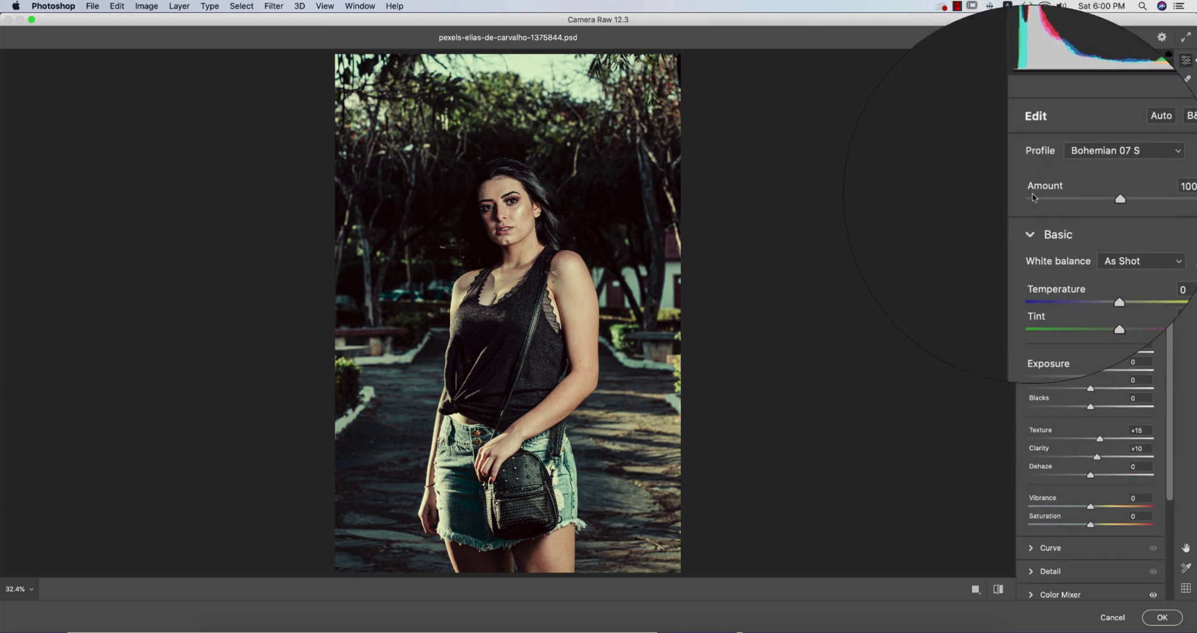
left_click(1031, 222)
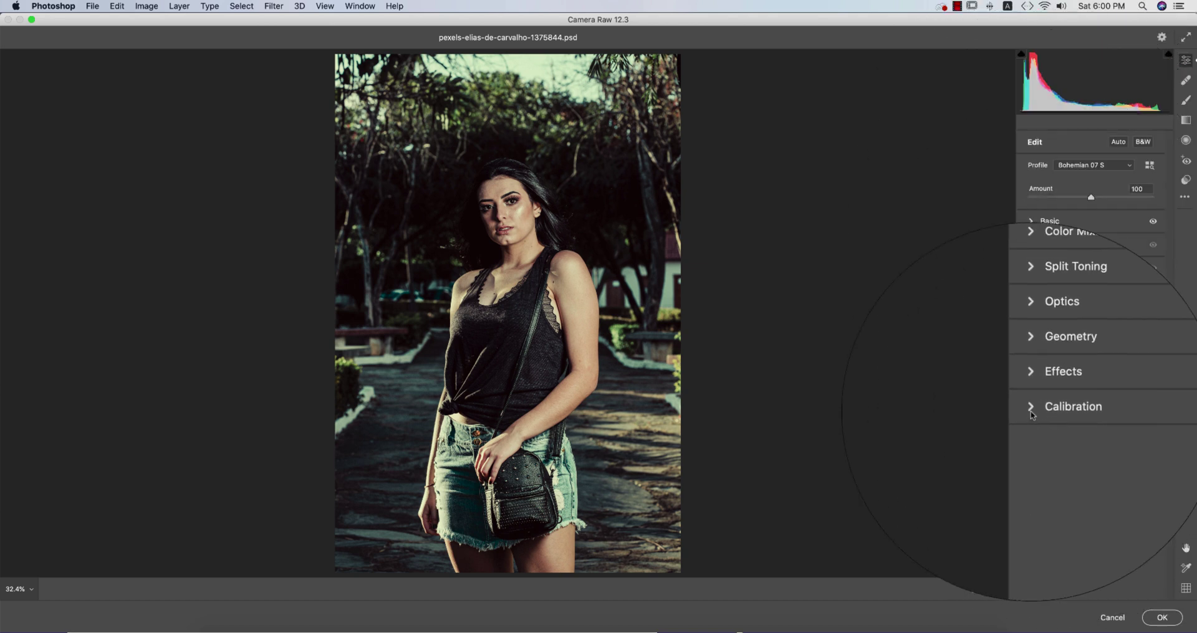
left_click(1030, 409)
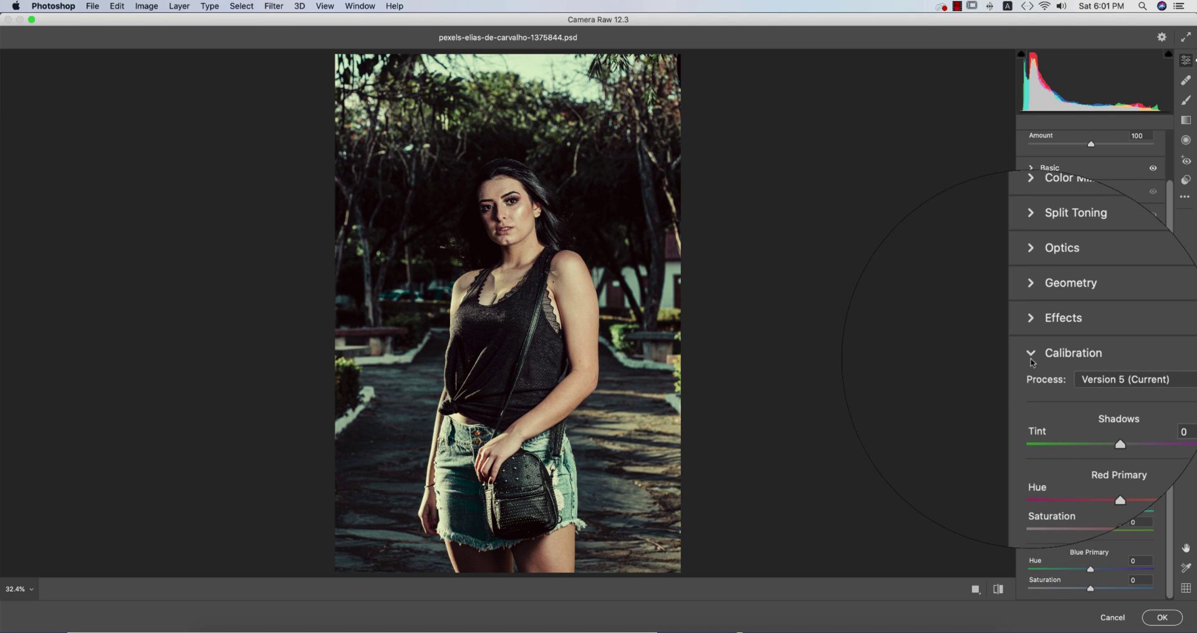
left_click(1031, 360)
Review Split Toning (highlights hue 83, saturation 7; shadows hue 224, saturation 8), then check Effects.
left_click(1031, 316)
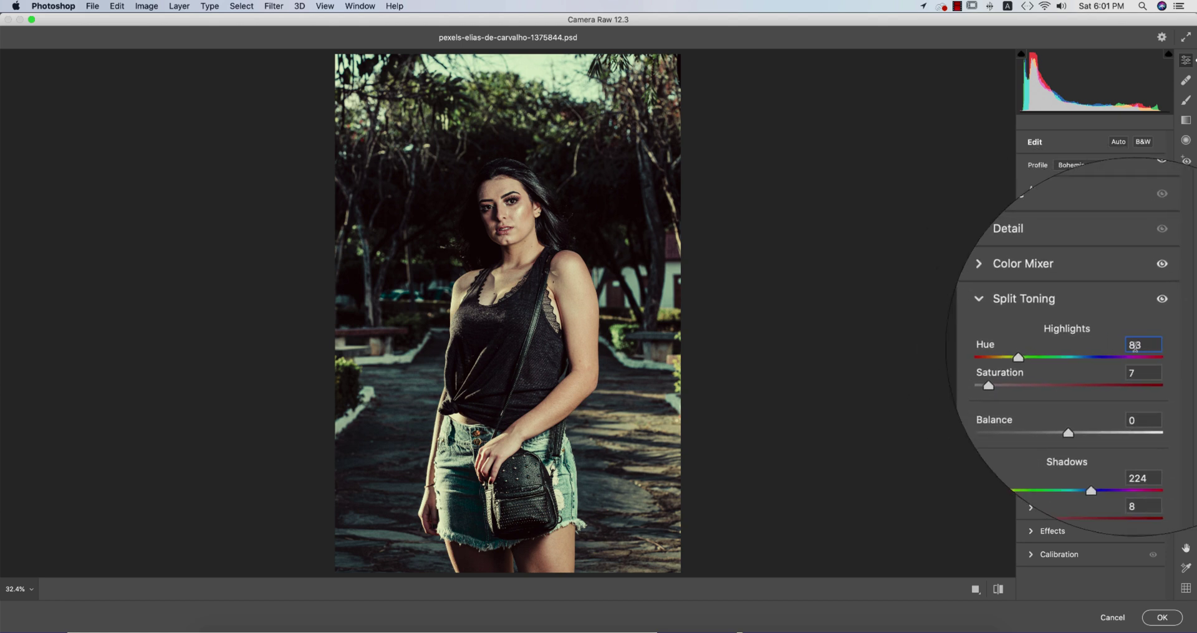
left_click(1146, 346)
double_click(1146, 346)
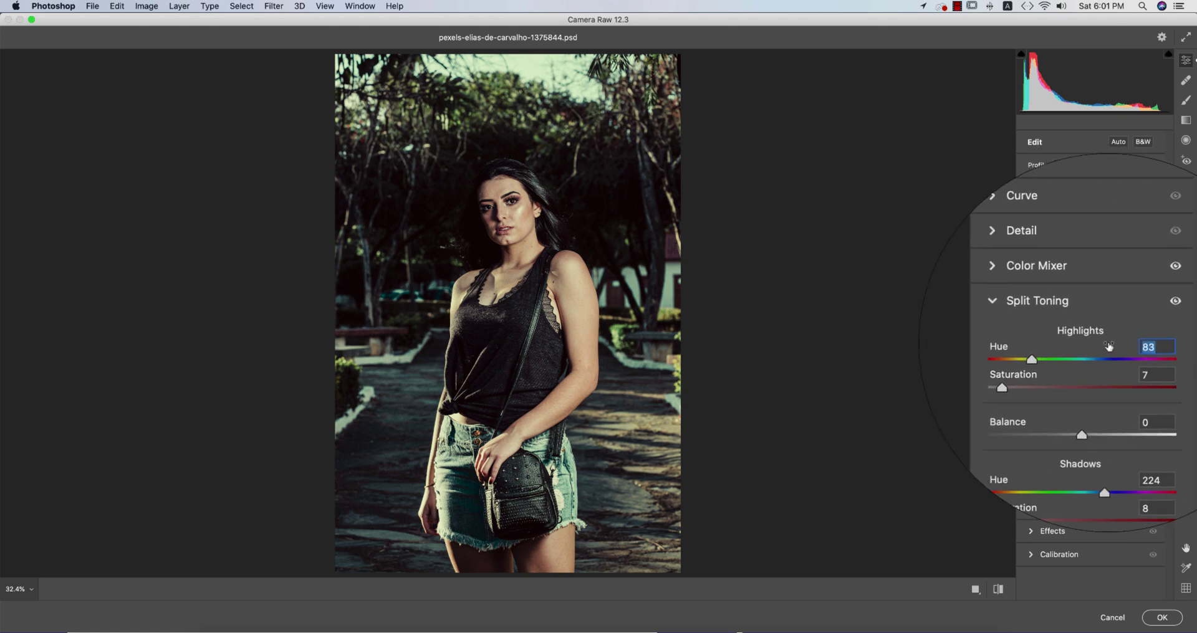
left_click(1158, 376)
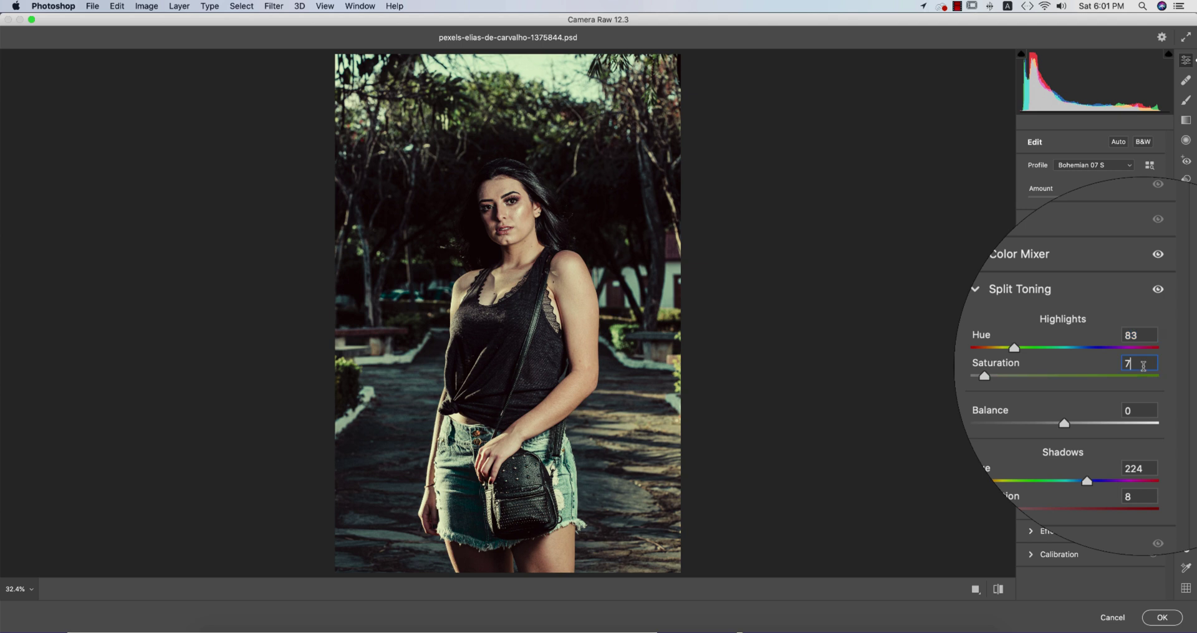
key("Tab")
key("Tab")
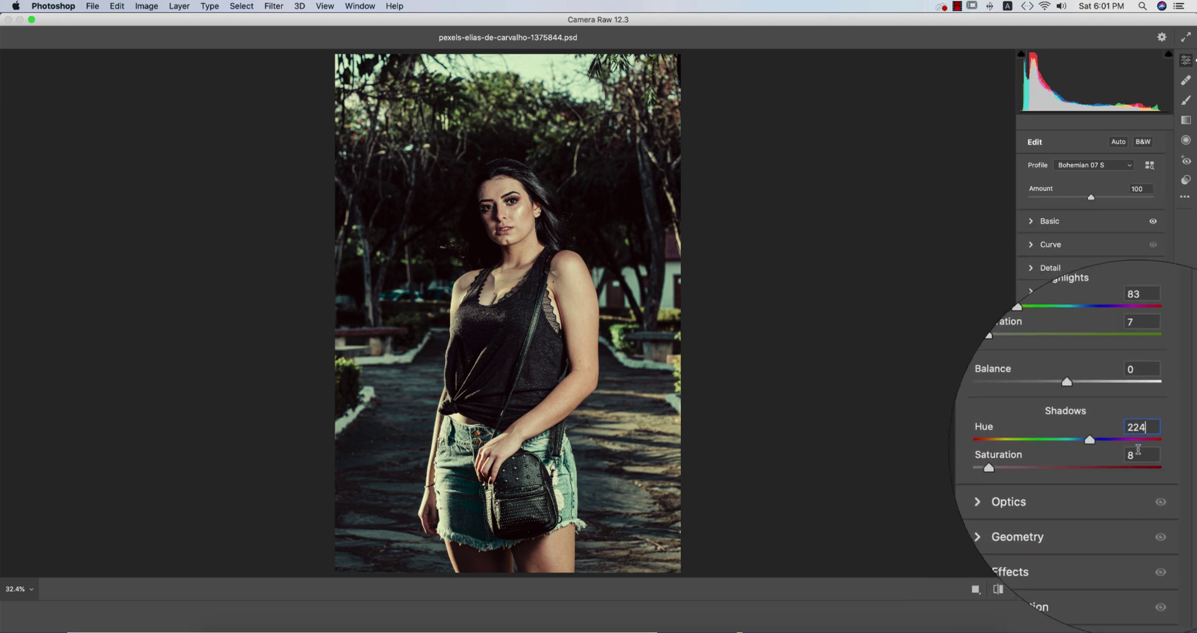
double_click(1128, 436)
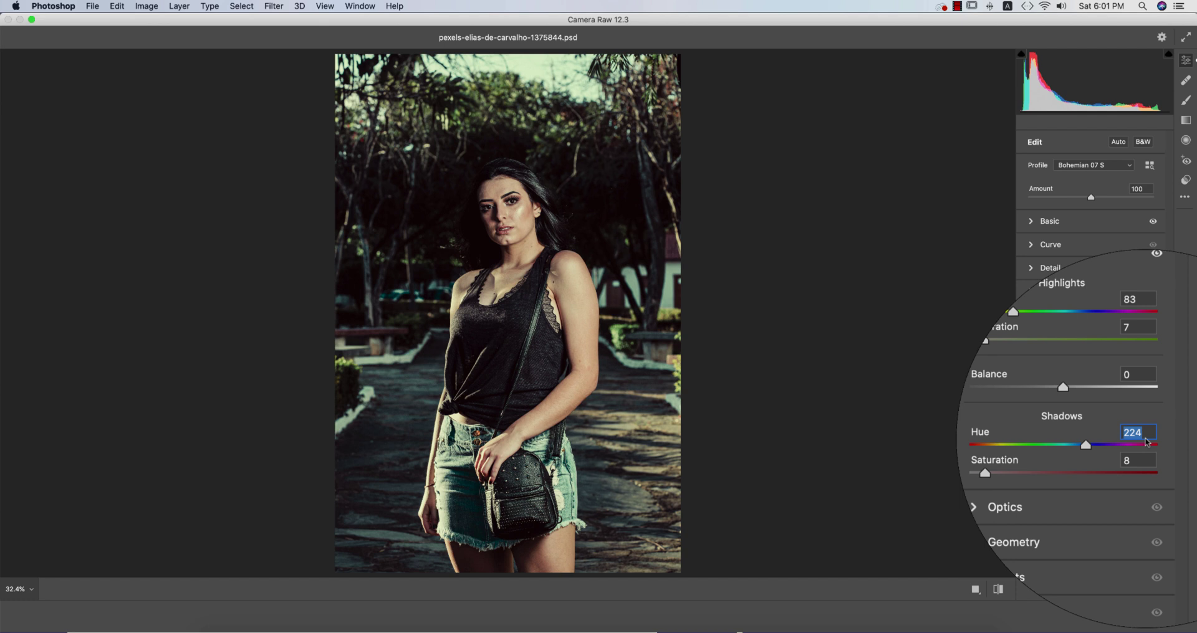
left_click(1144, 451)
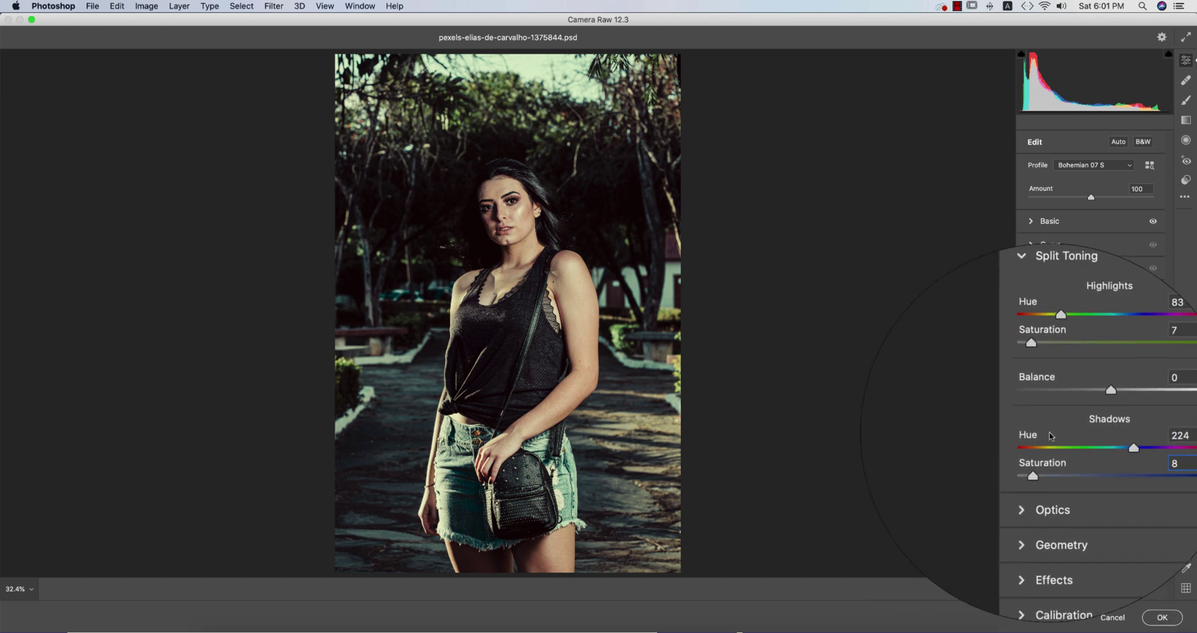
left_click(1031, 316)
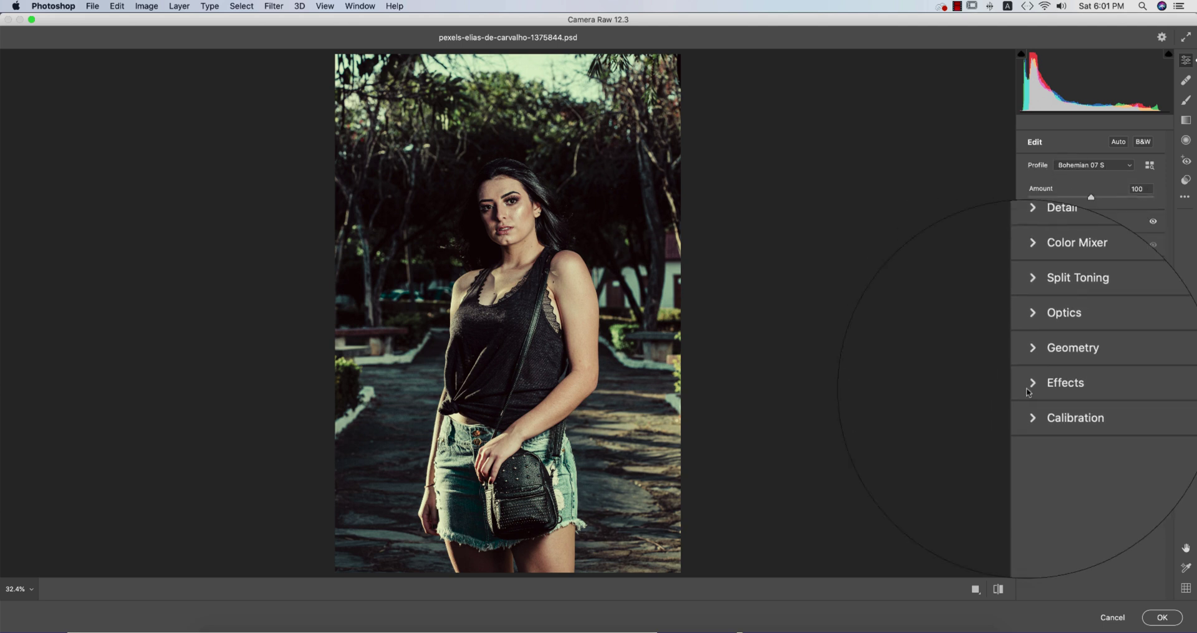
left_click(1032, 381)
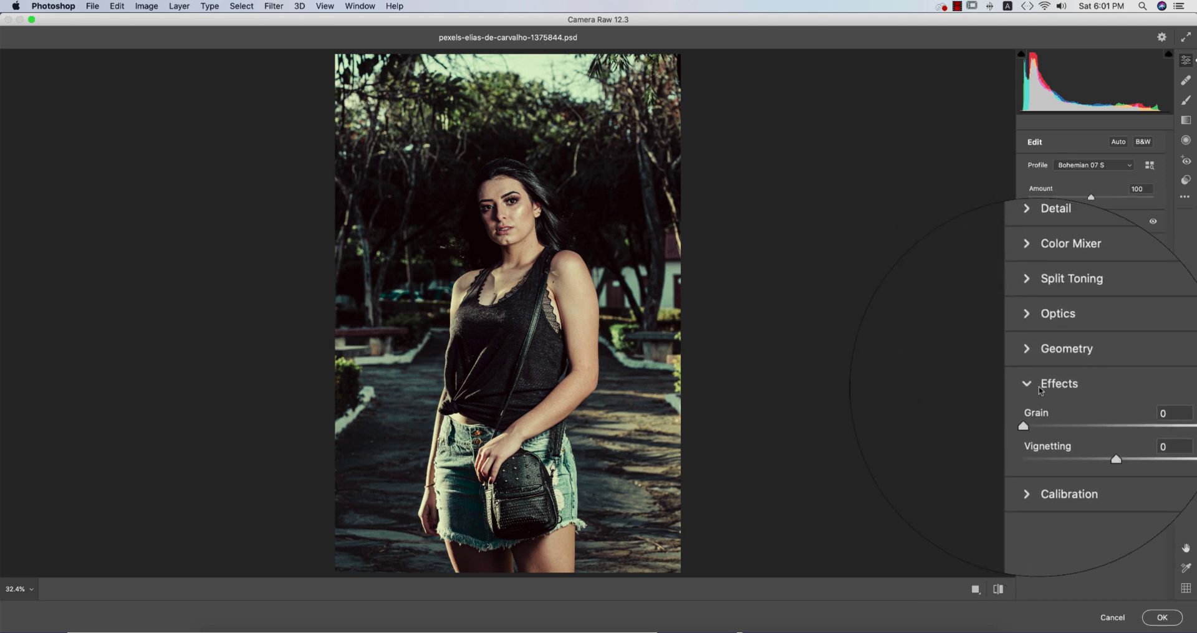
left_click(1033, 385)
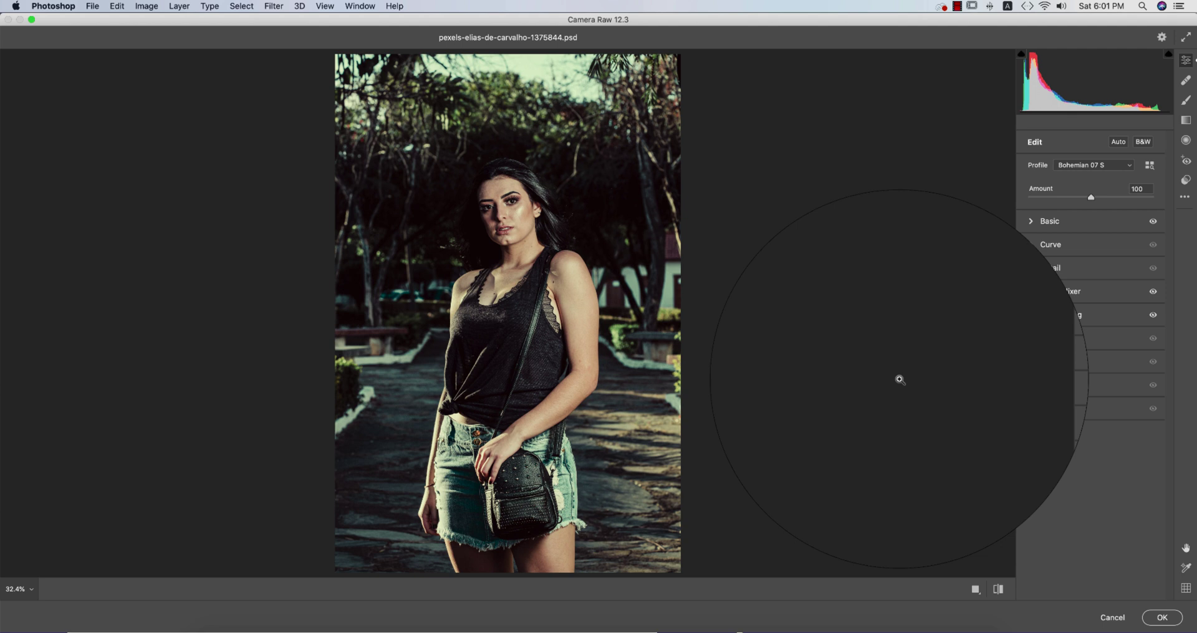
Compare before and after, then apply the Camera Raw edits to the layer.
left_click(998, 589)
left_click(998, 589)
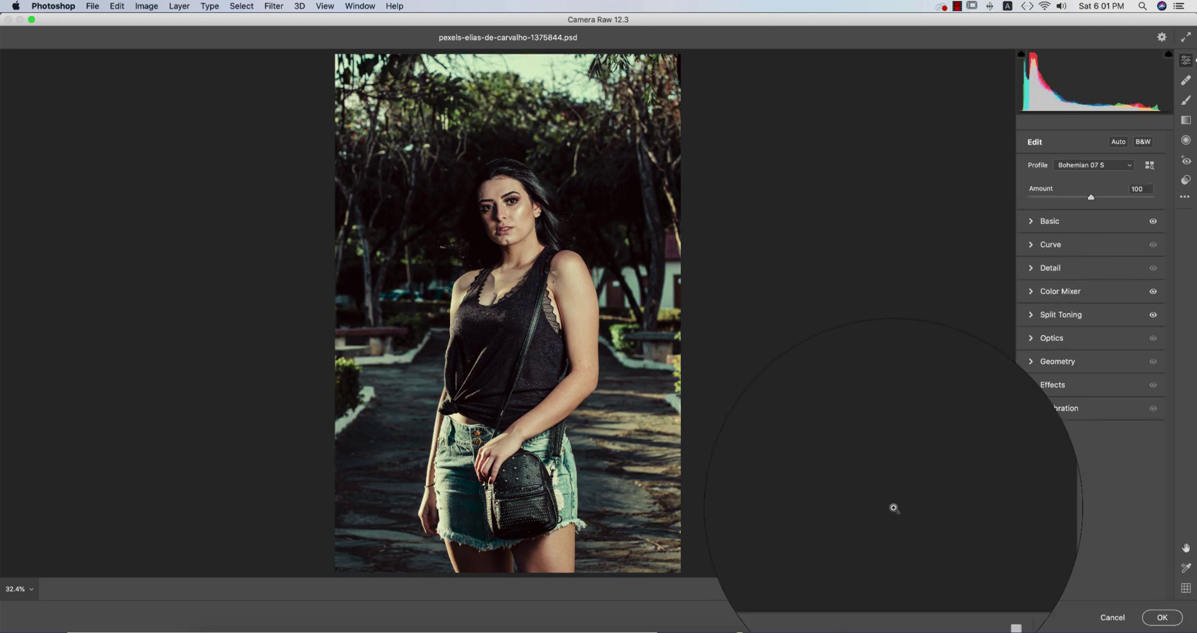
left_click(1158, 615)
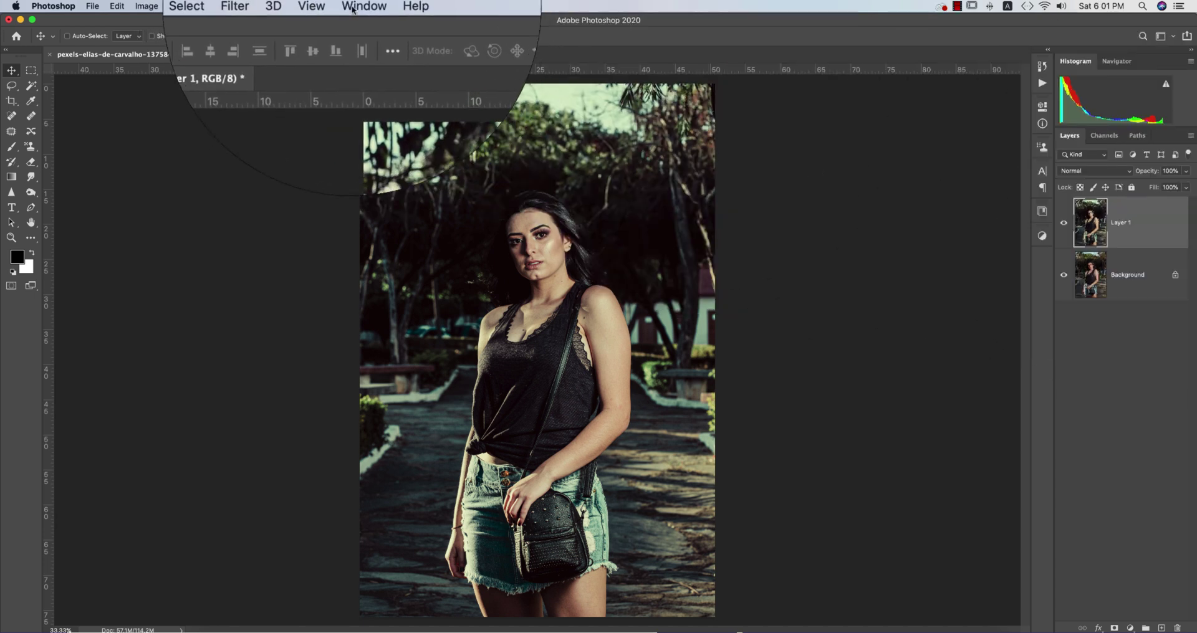
Launch the Nik Collection Color Efex Pro 4 filter from the Filter menu.
left_click(275, 5)
mouse_move(341, 325)
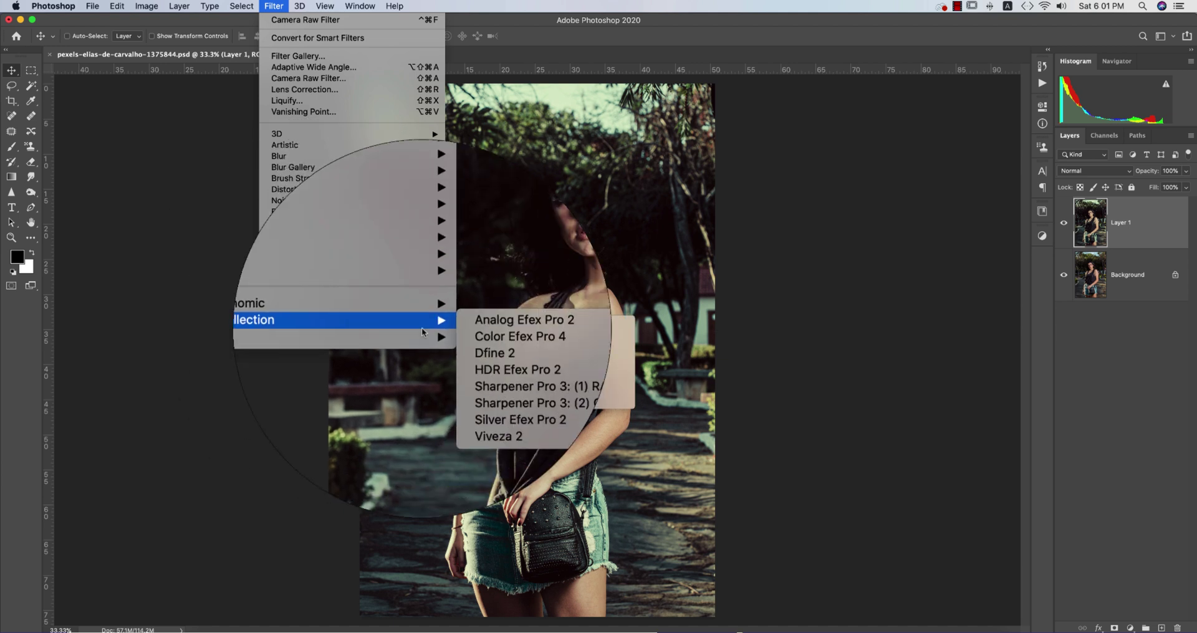
left_click(549, 340)
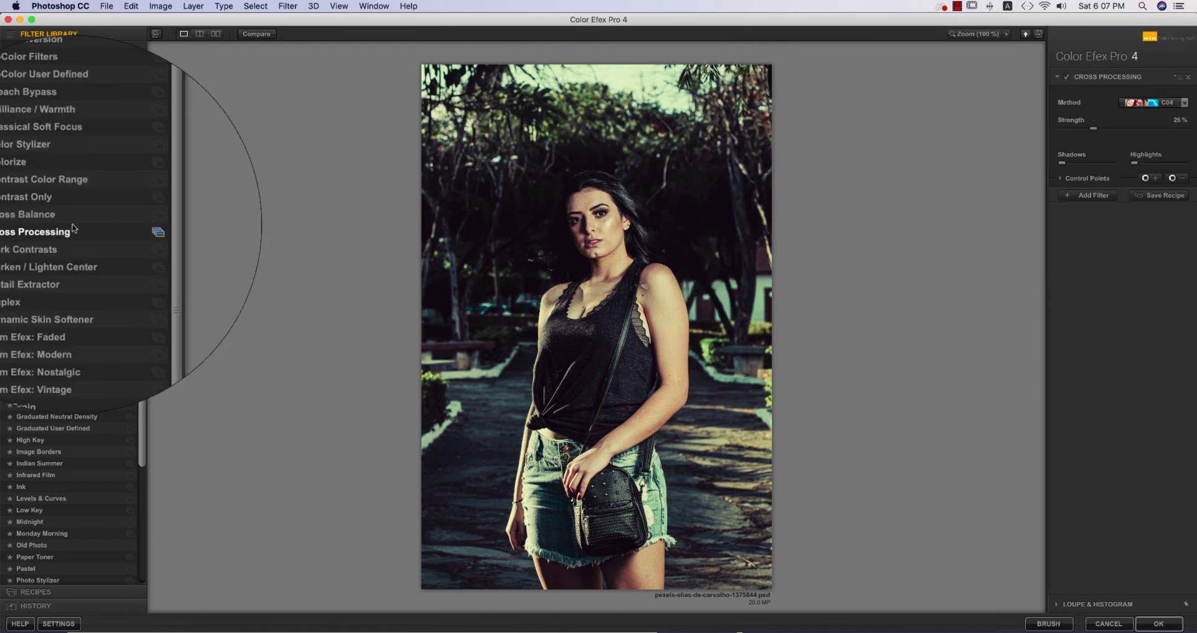
Apply the Cross Processing filter with method C04 at 26% strength.
left_click(44, 229)
left_click(1156, 222)
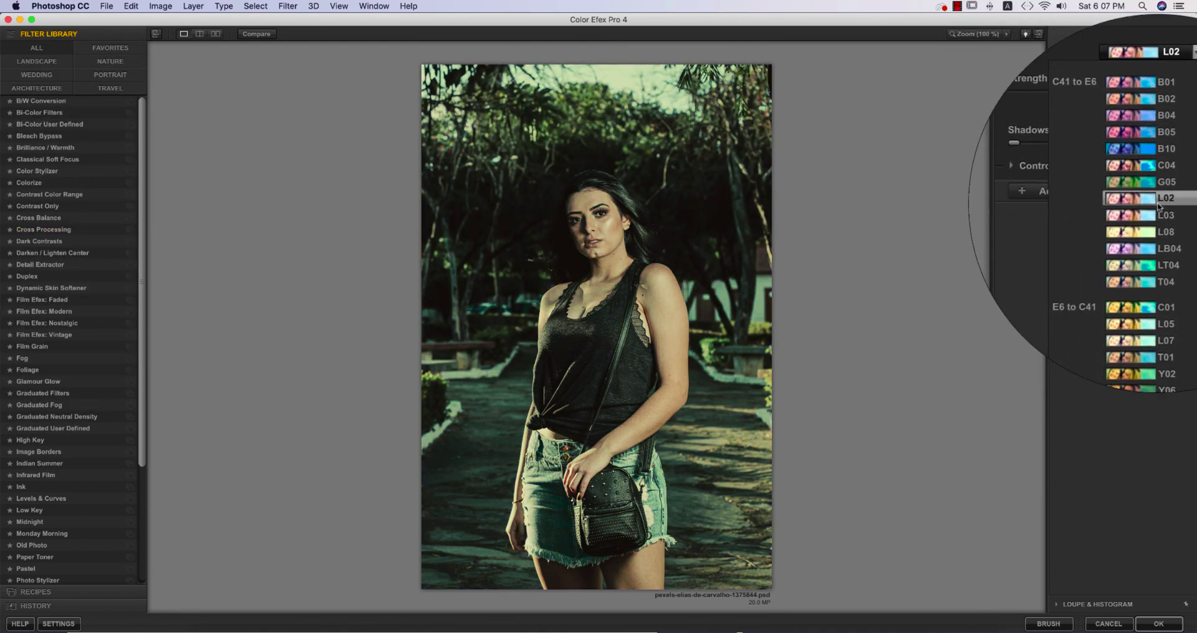
left_click(1166, 108)
left_click(1168, 150)
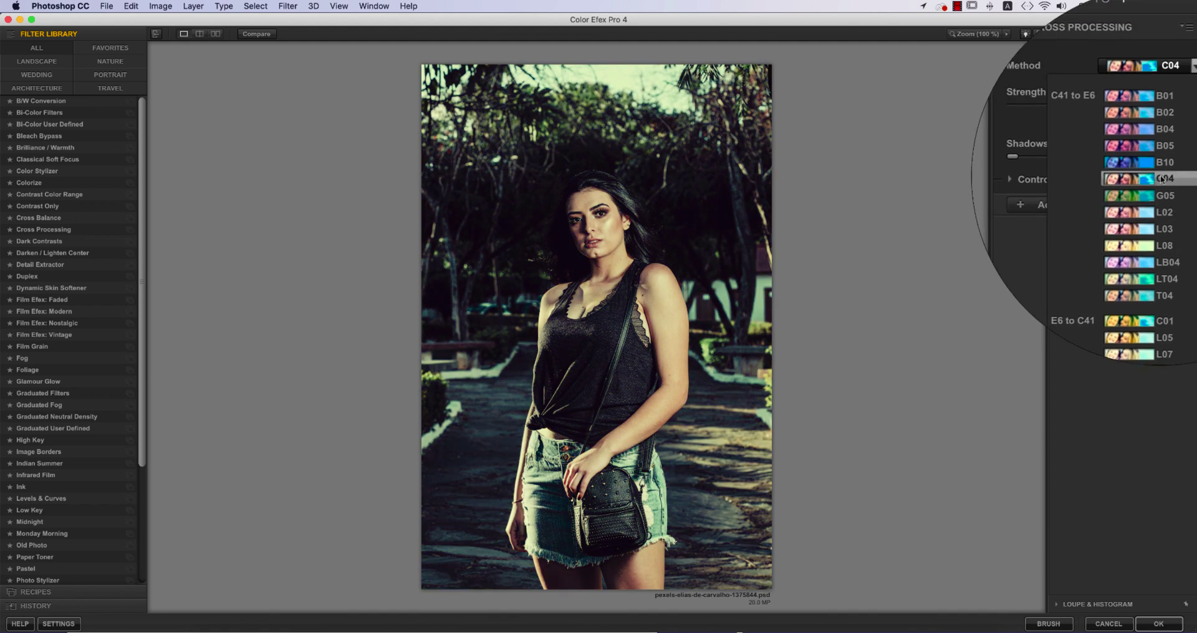
left_click(1162, 194)
left_click(1163, 180)
left_click(1163, 179)
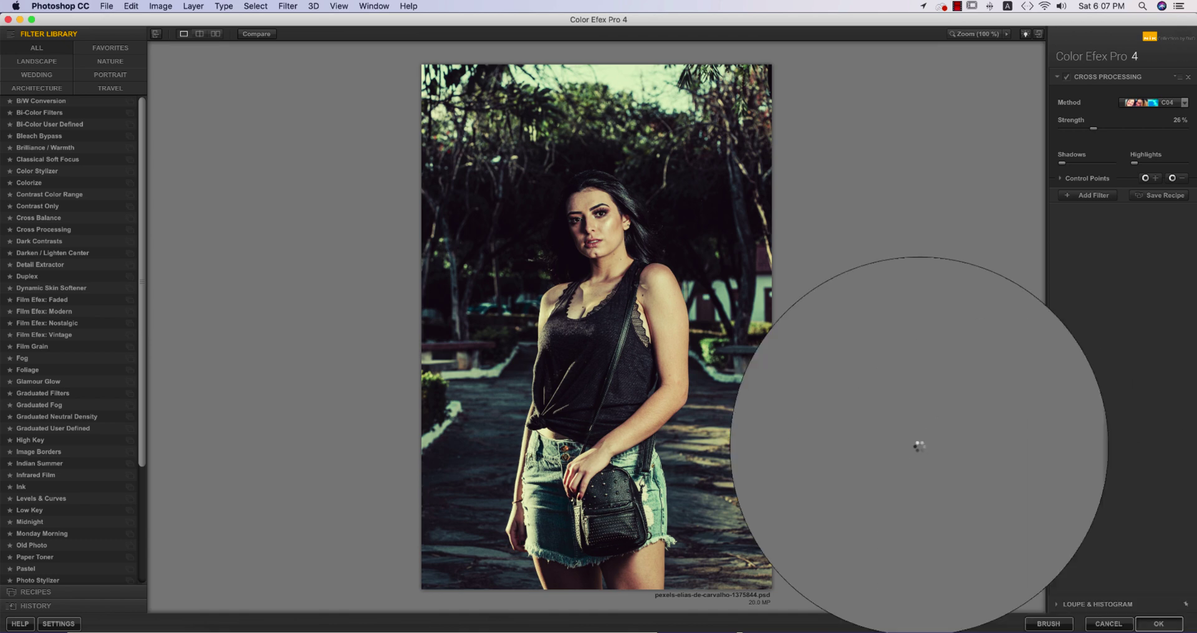
left_click(1157, 620)
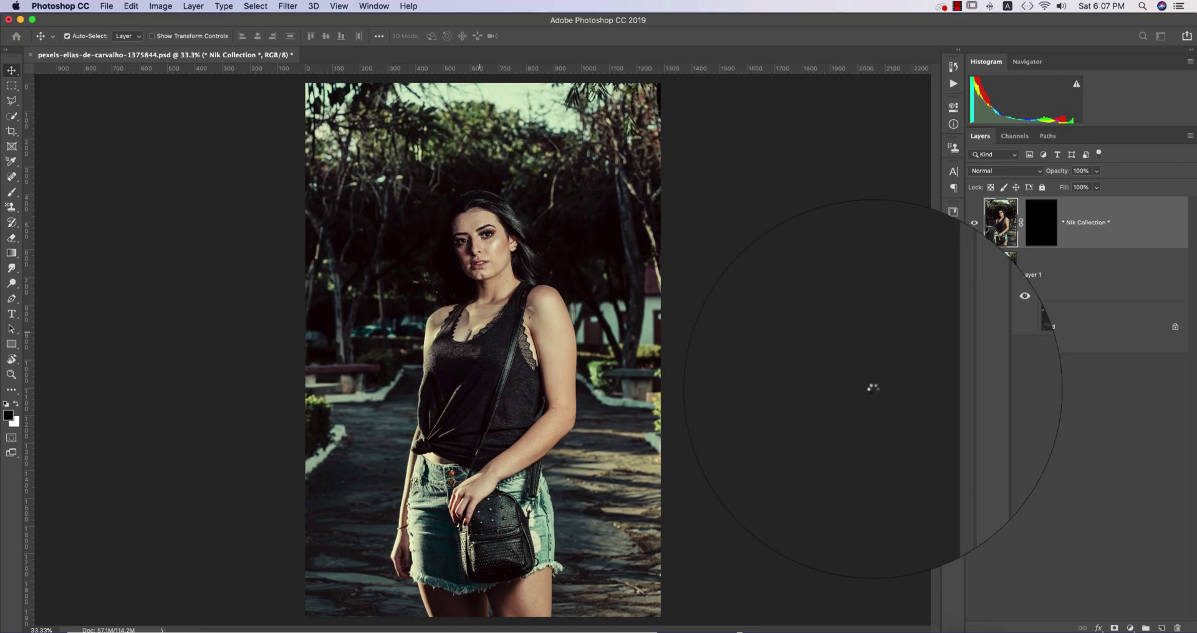